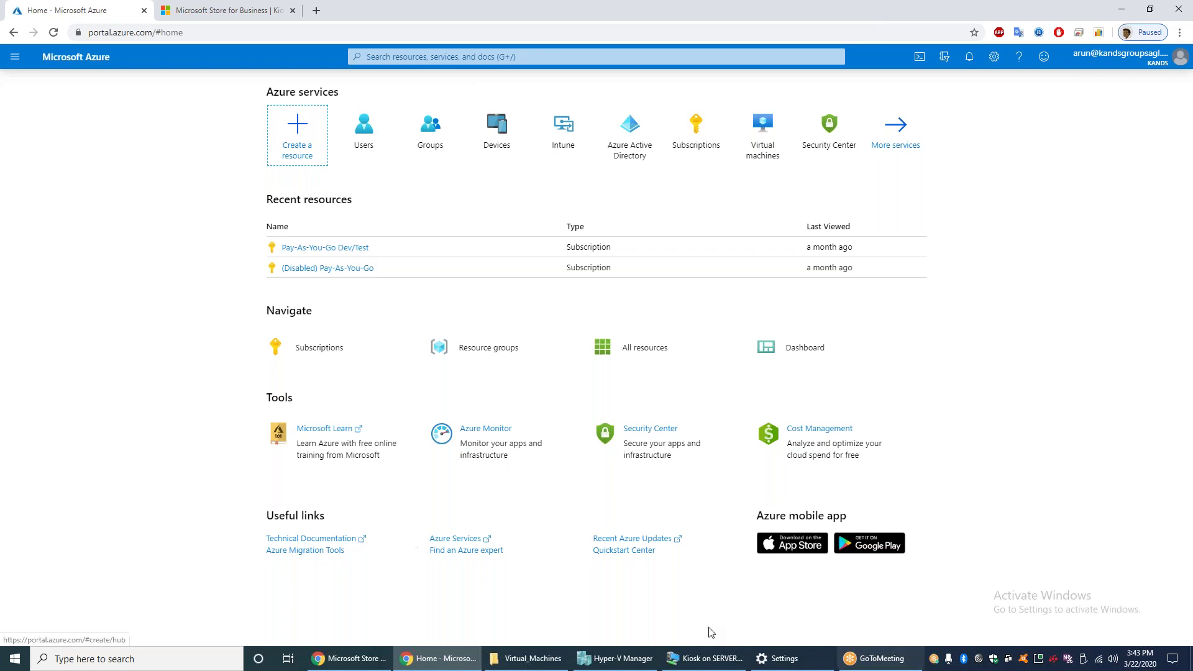
Check the running Kiosk virtual machine in Hyper-V Manager and its desktop, and return to the Azure portal in Chrome
click(618, 661)
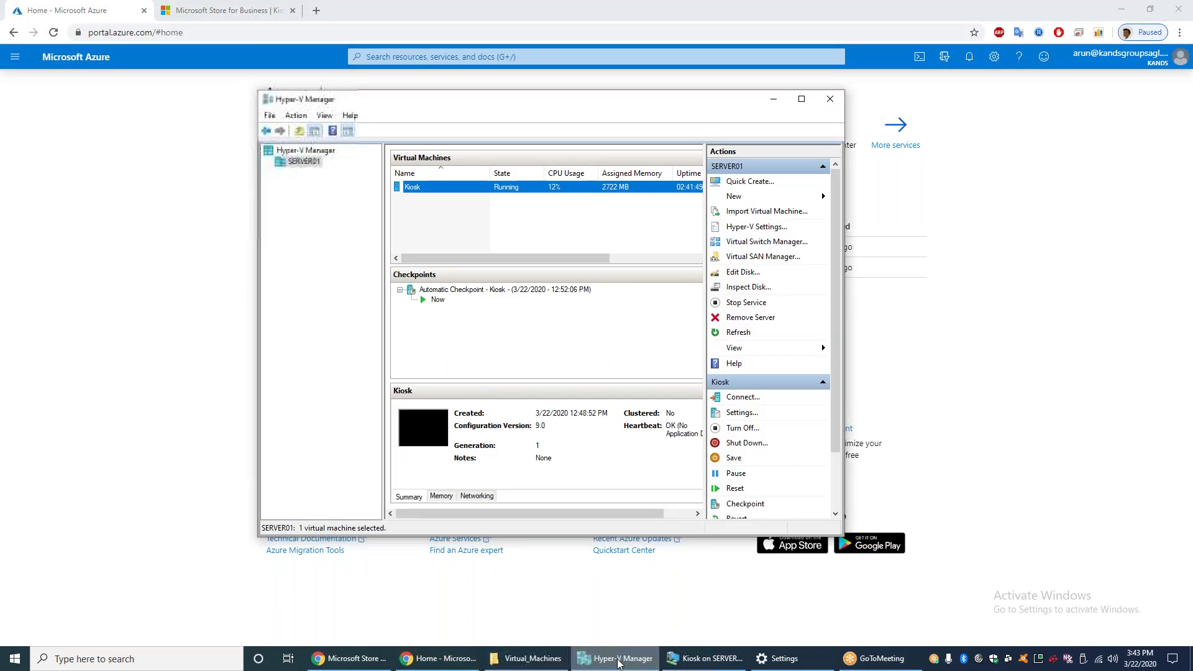
click(676, 664)
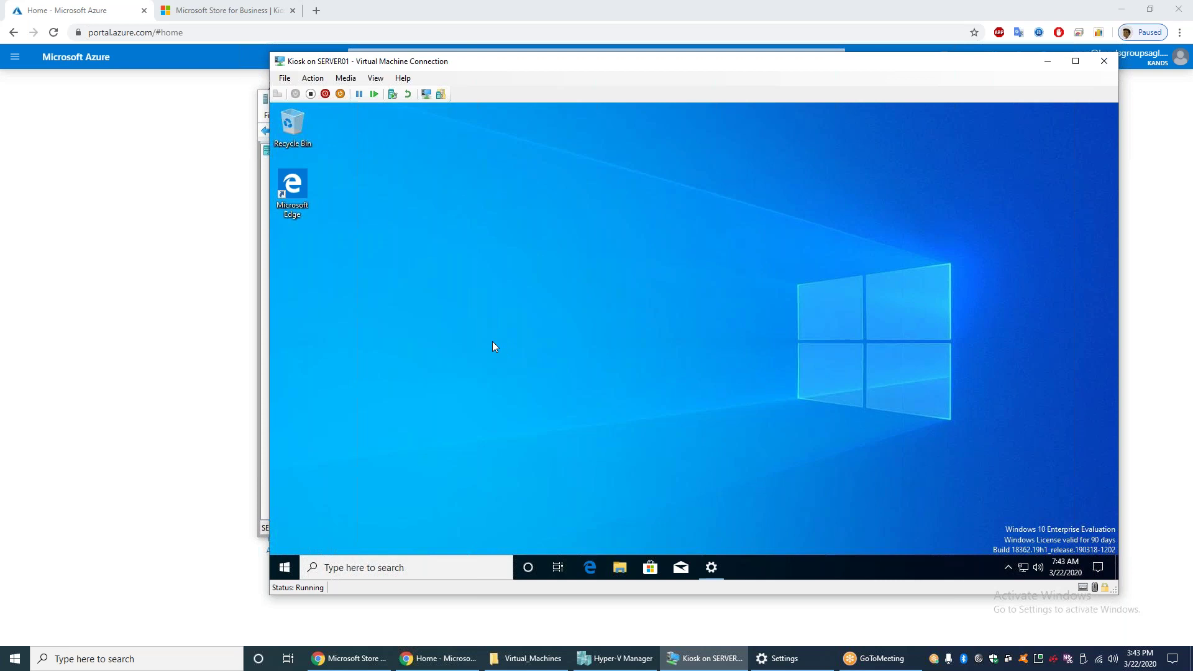
click(109, 329)
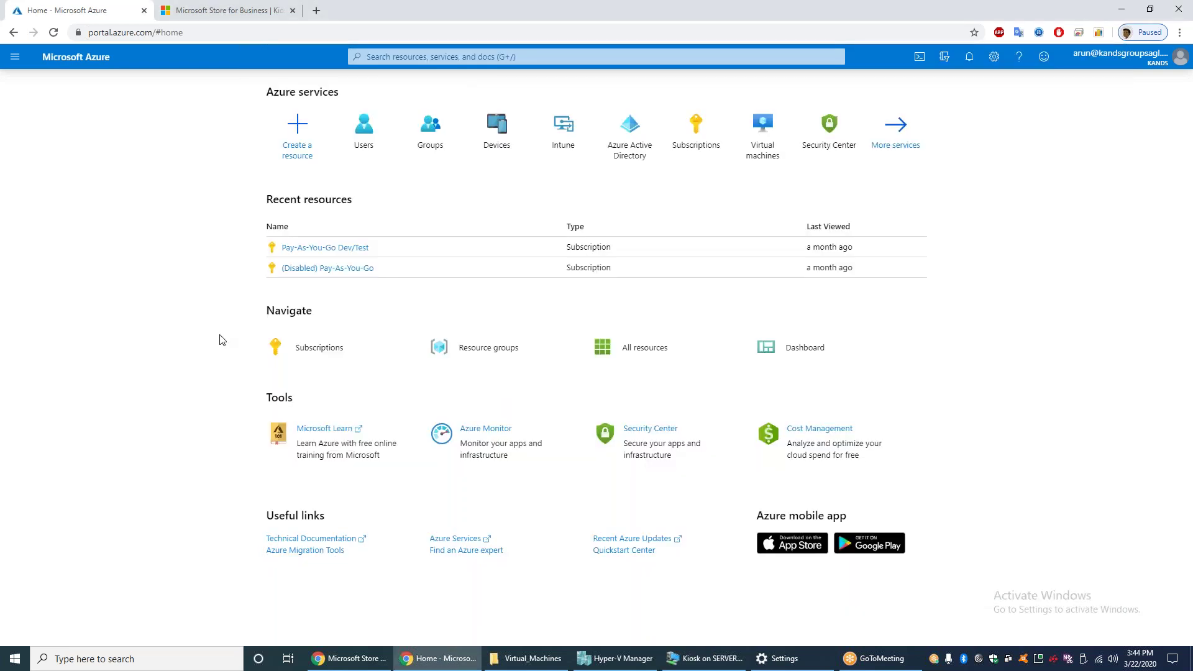
Review the overview of the Kiosk-devices group and bring up the Kiosk virtual machine's window
click(443, 136)
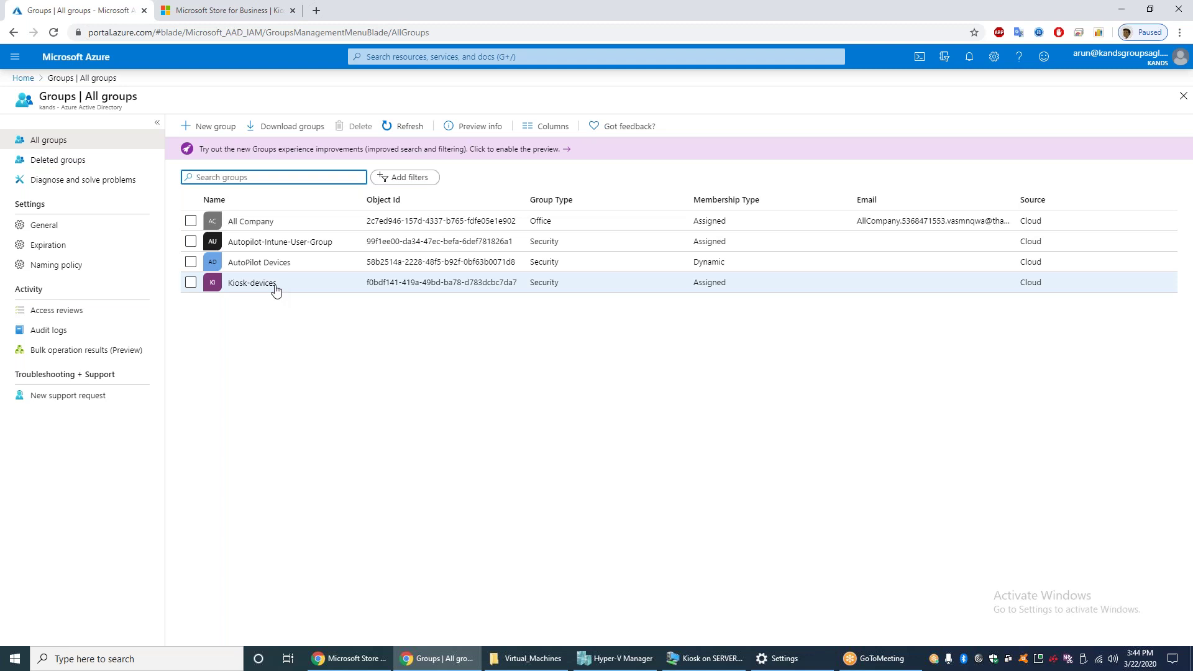
click(275, 285)
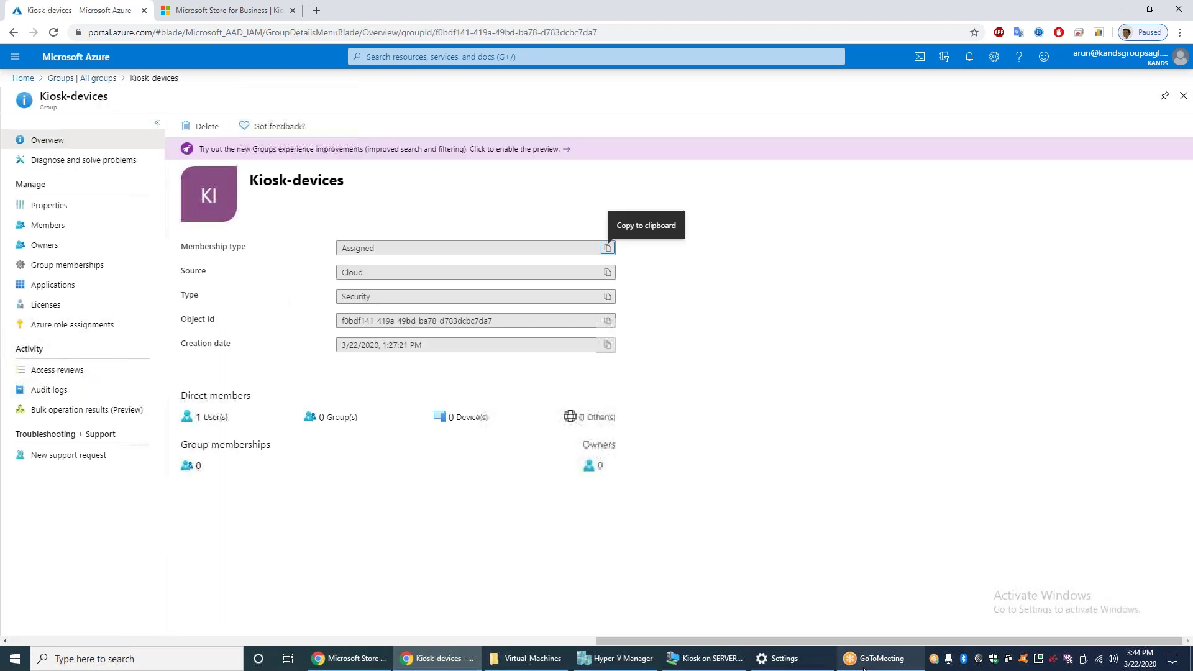
click(719, 663)
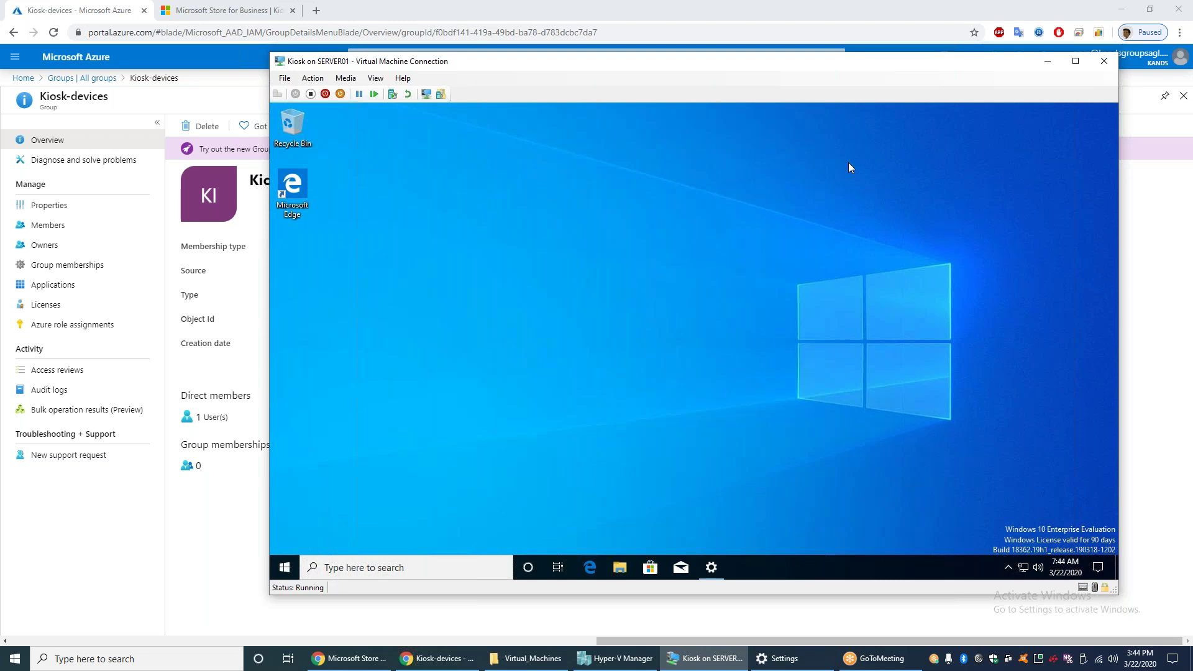
In Microsoft Store for Business, compare the Offline and Online license types offered for Kiosk Browser
click(230, 10)
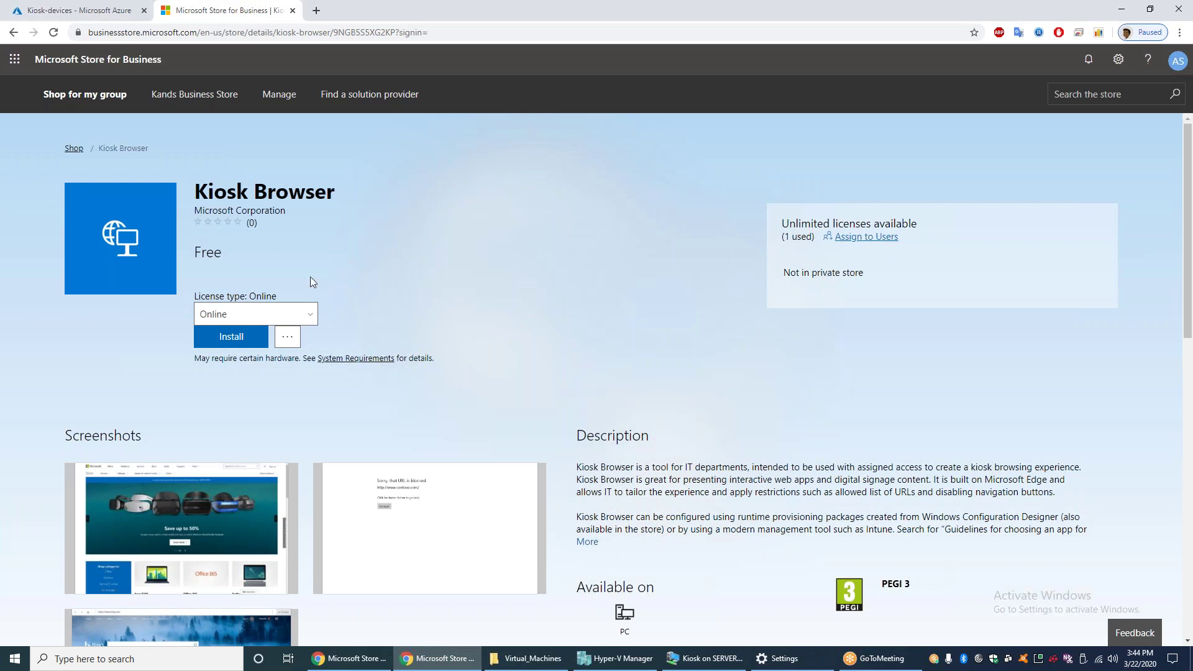
click(268, 318)
click(229, 371)
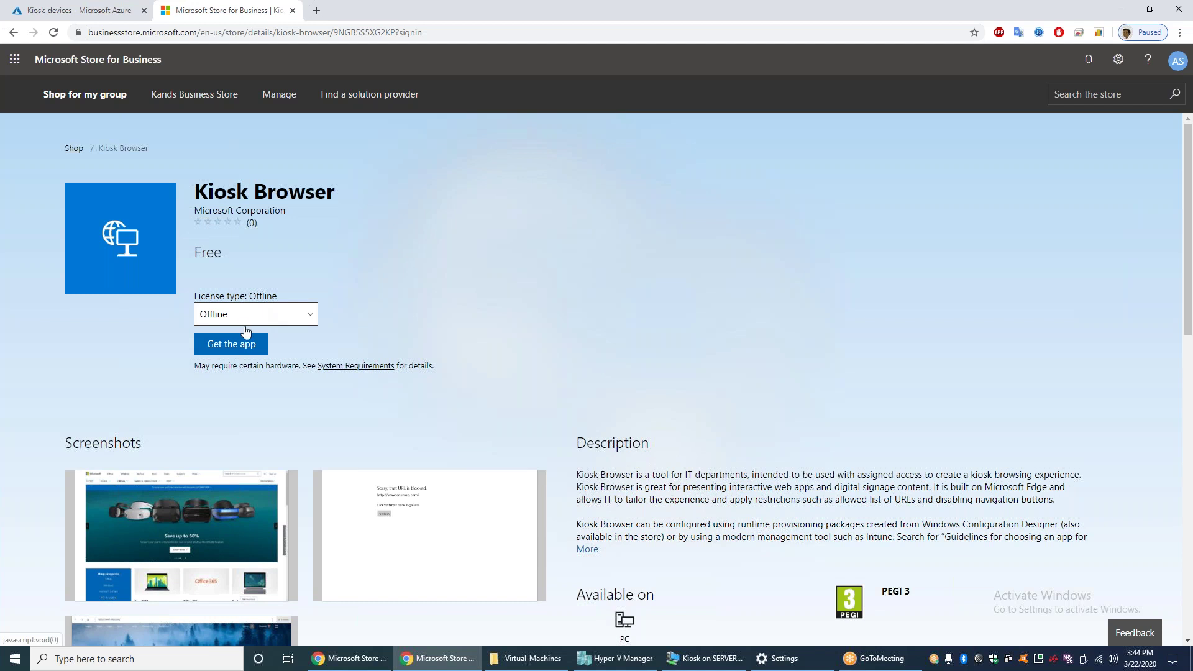
click(287, 323)
click(256, 339)
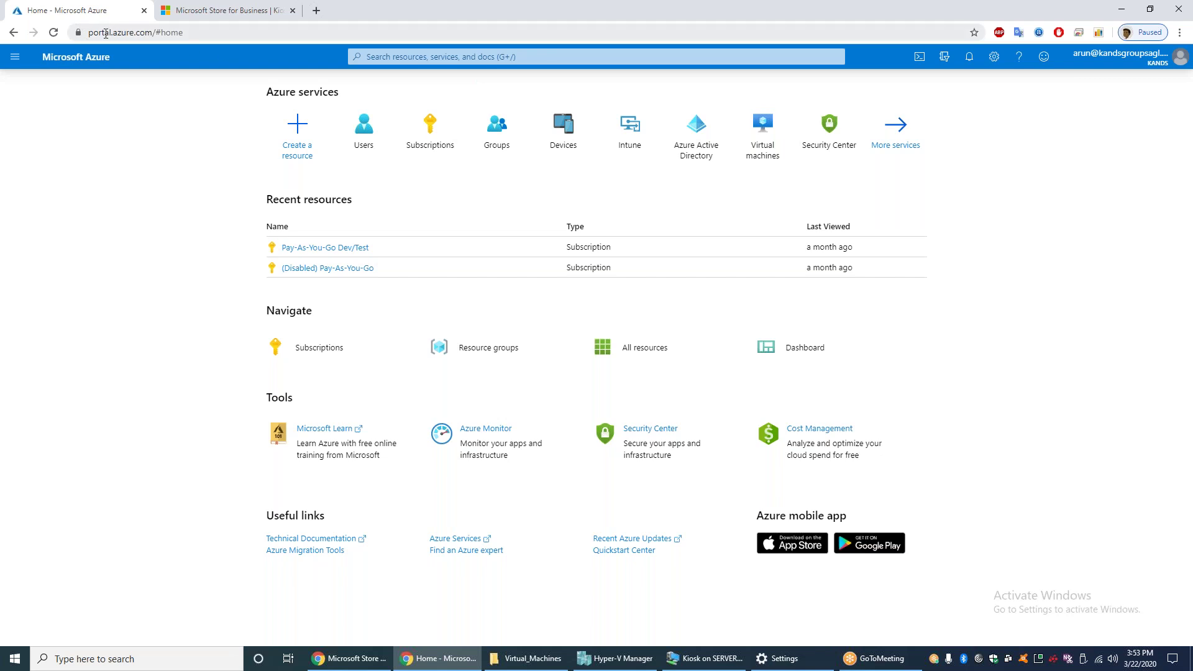
Sync the apps purchased from Microsoft Store for Business with Intune's client apps
click(629, 128)
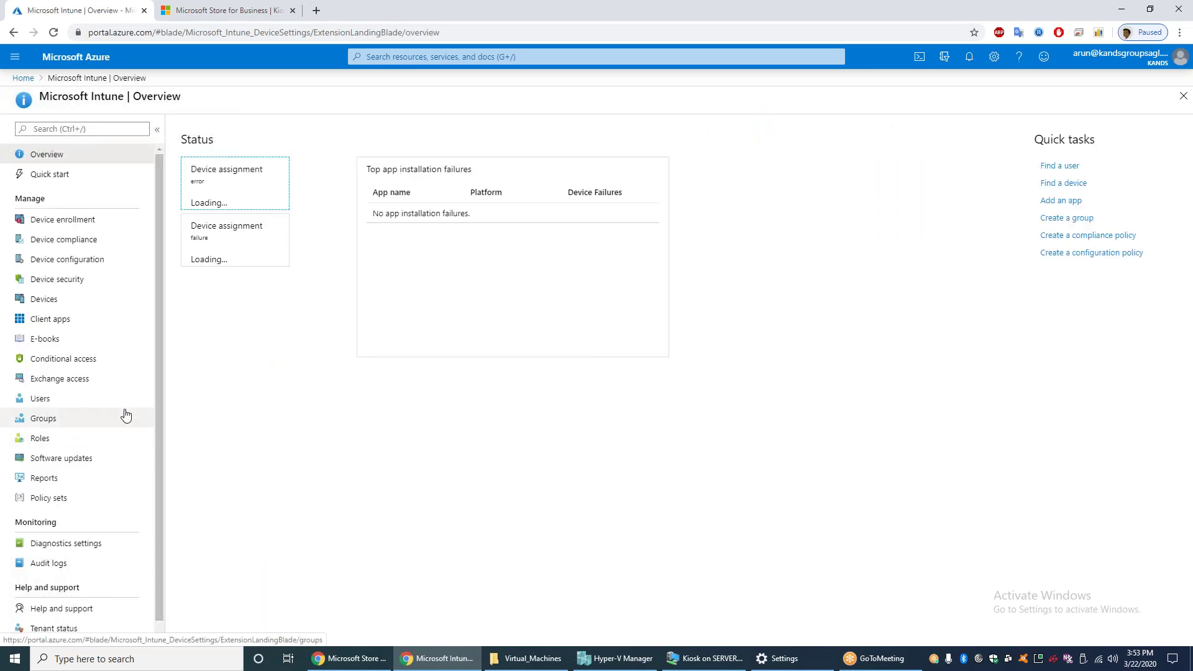
click(79, 322)
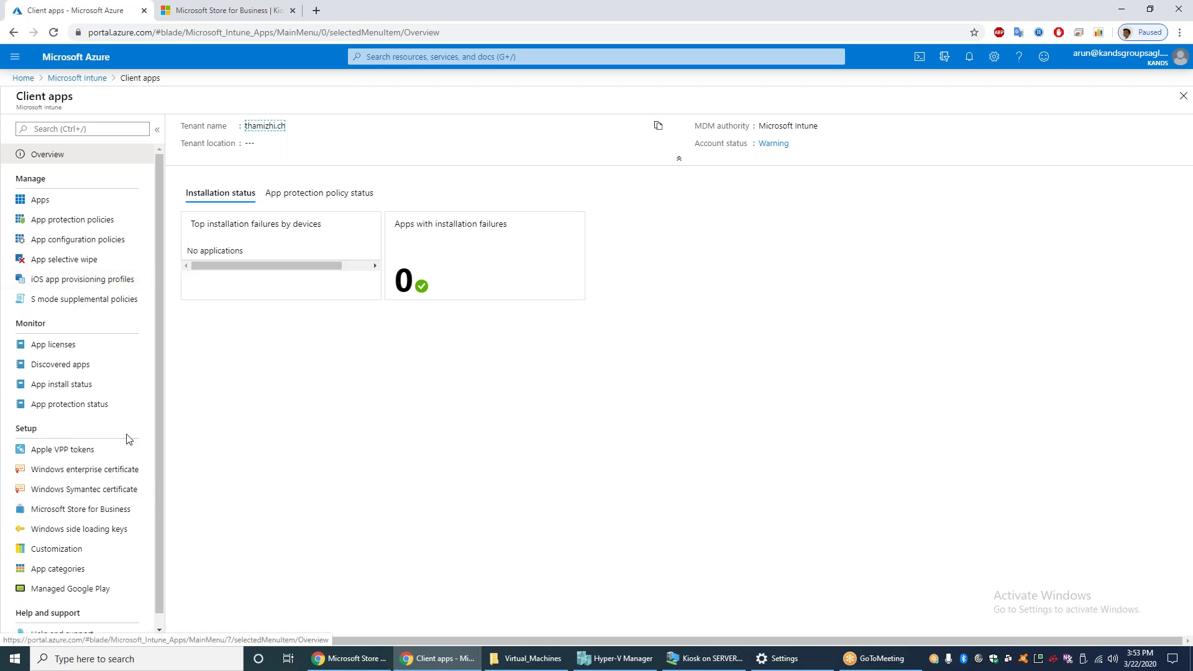
click(114, 509)
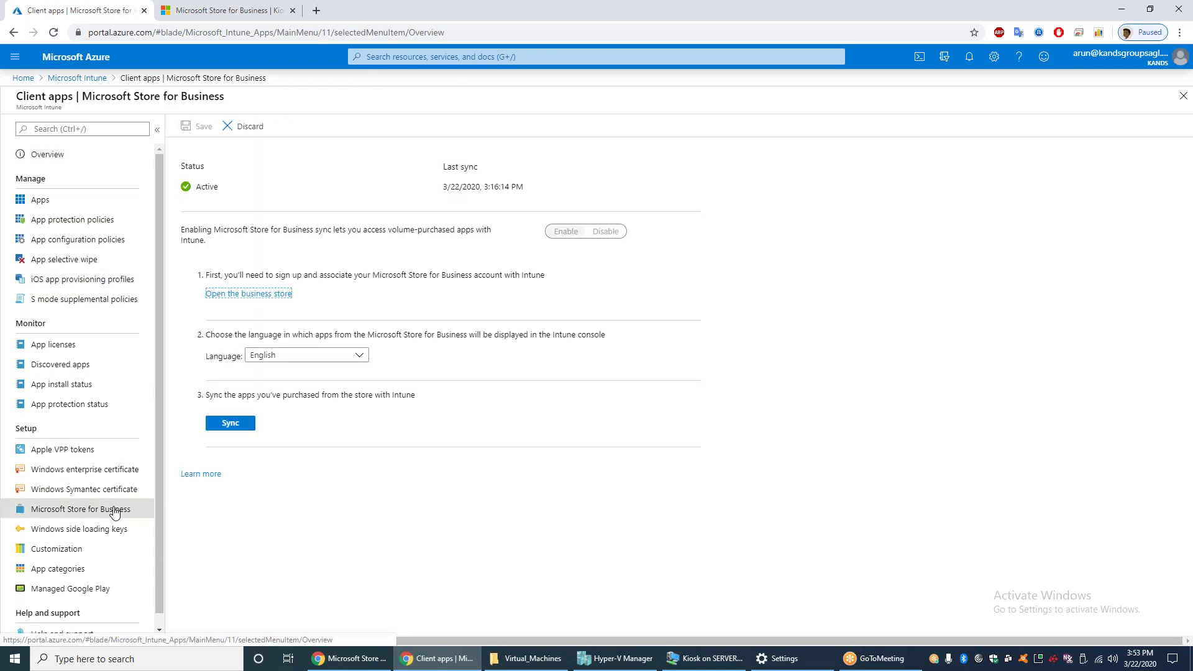
click(247, 426)
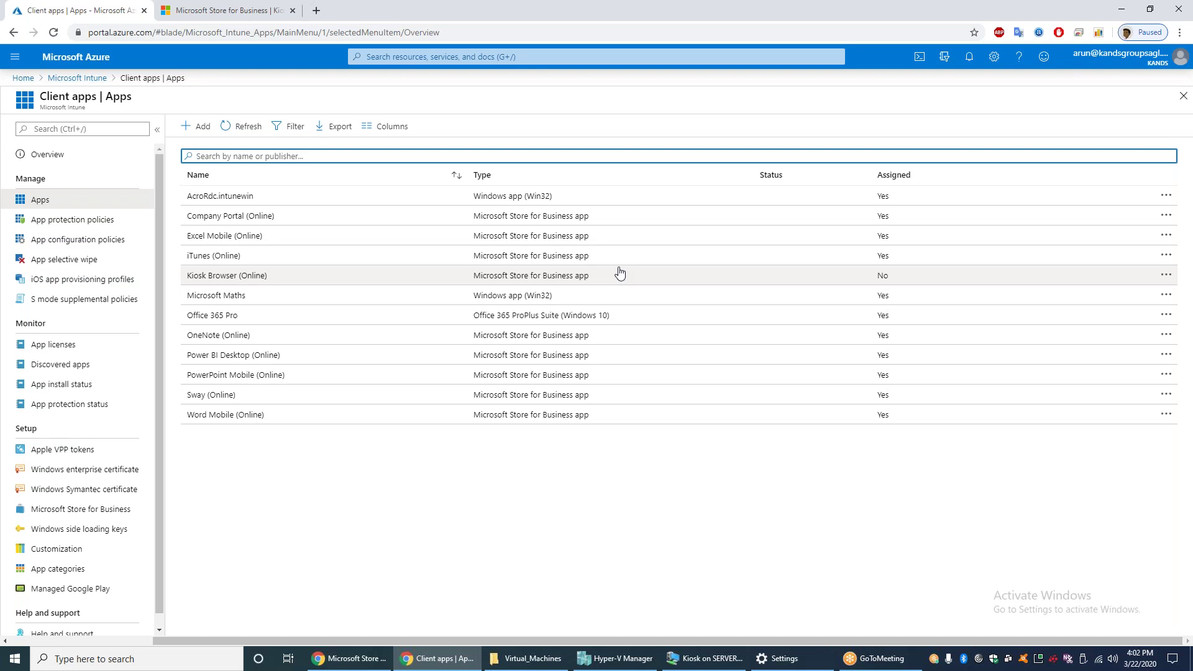
Open the assignments of the Kiosk Browser (Online) client app for editing
click(44, 200)
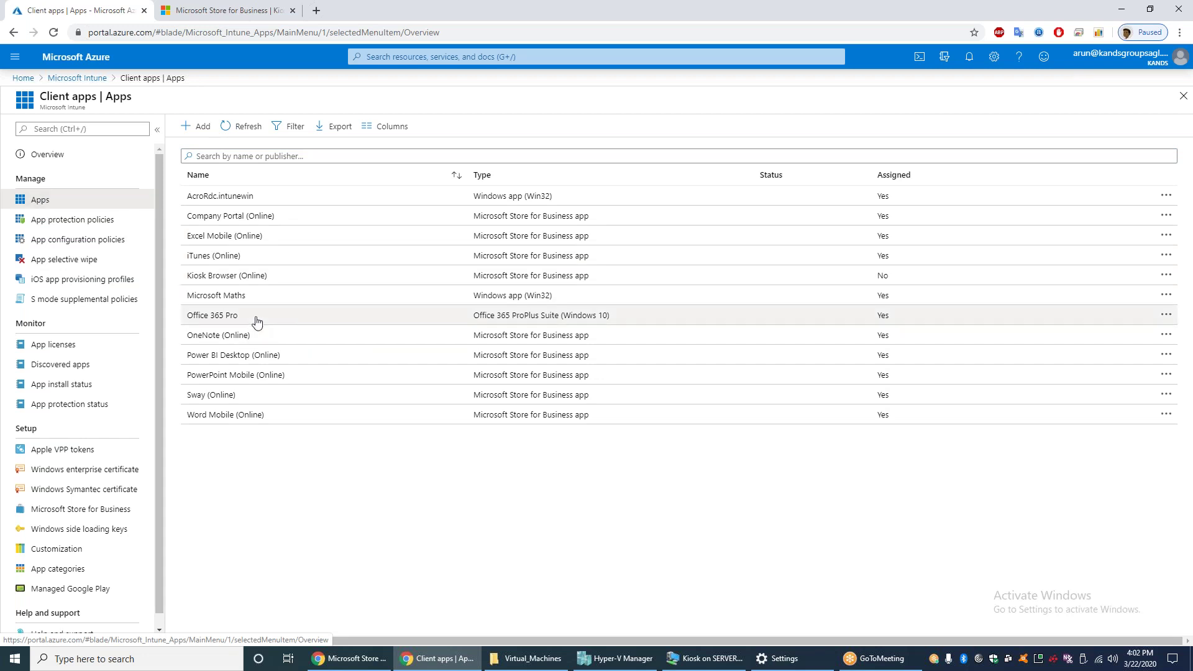
click(253, 277)
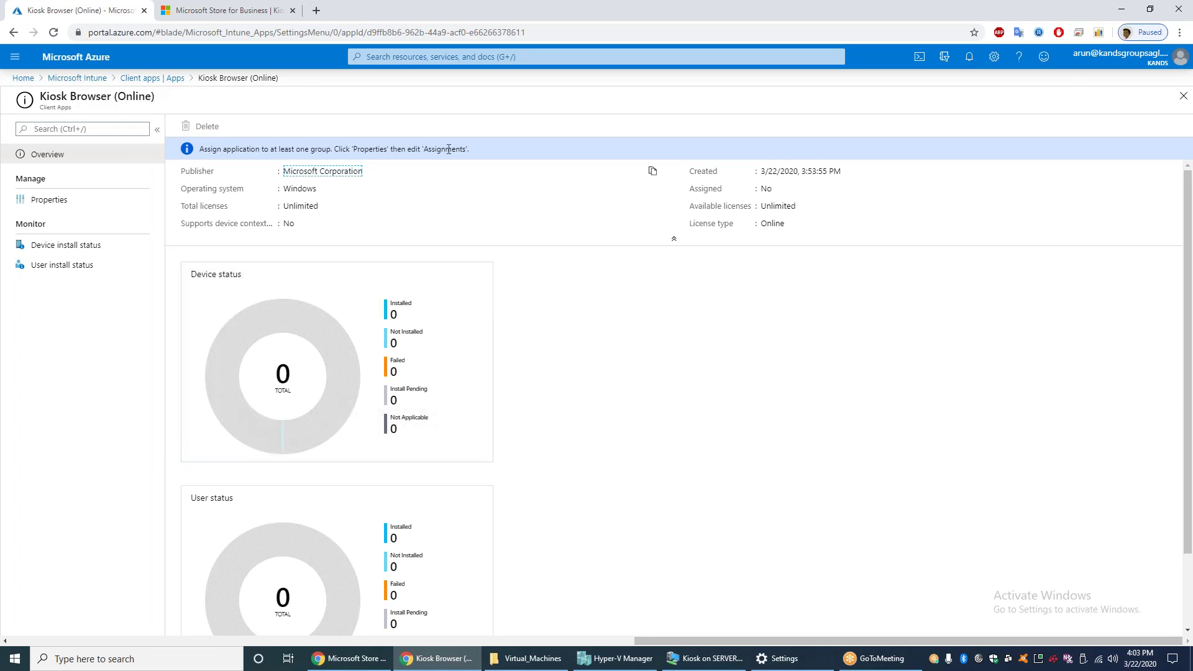
click(54, 206)
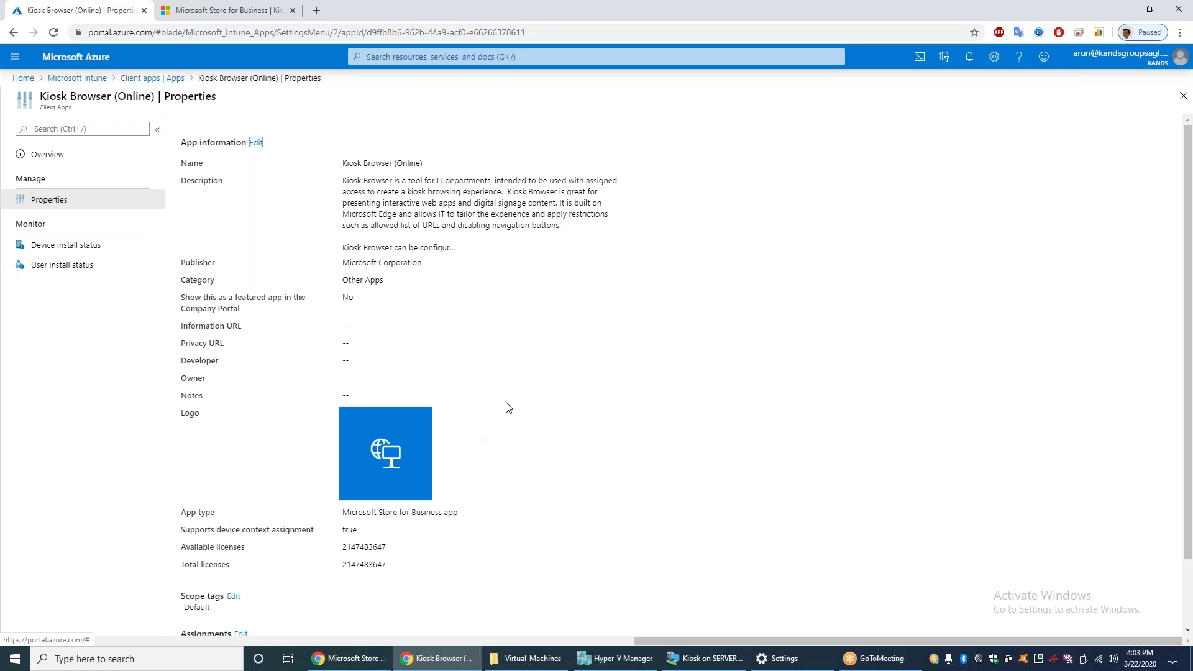
scroll(509, 405, down, 3)
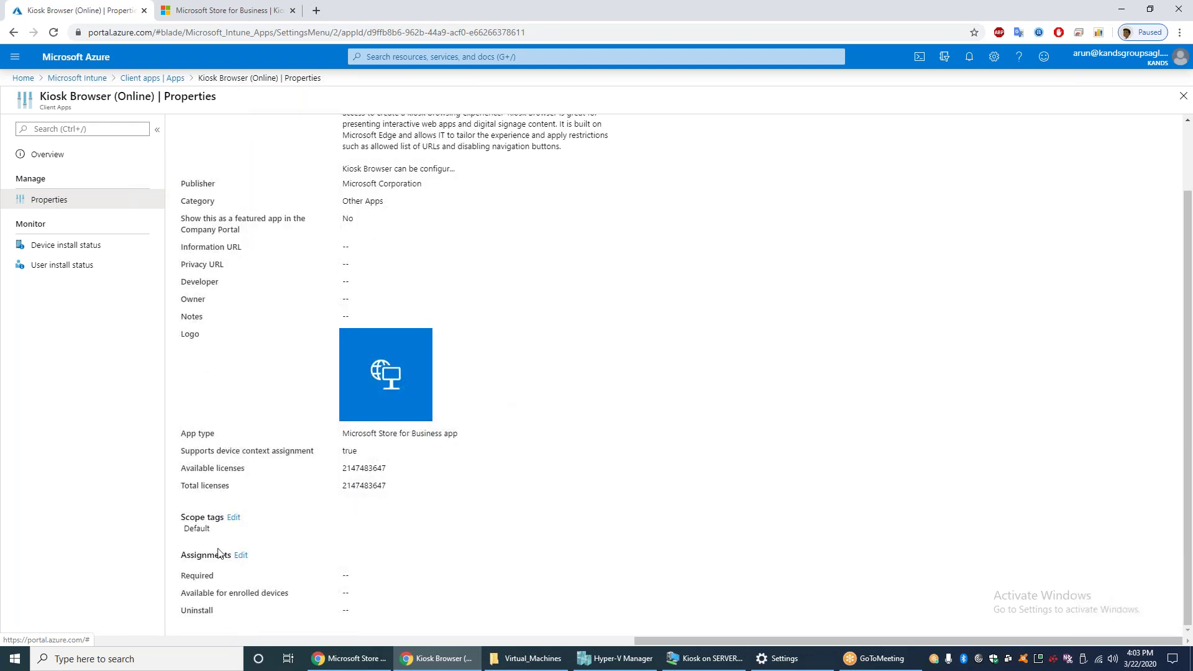
click(244, 558)
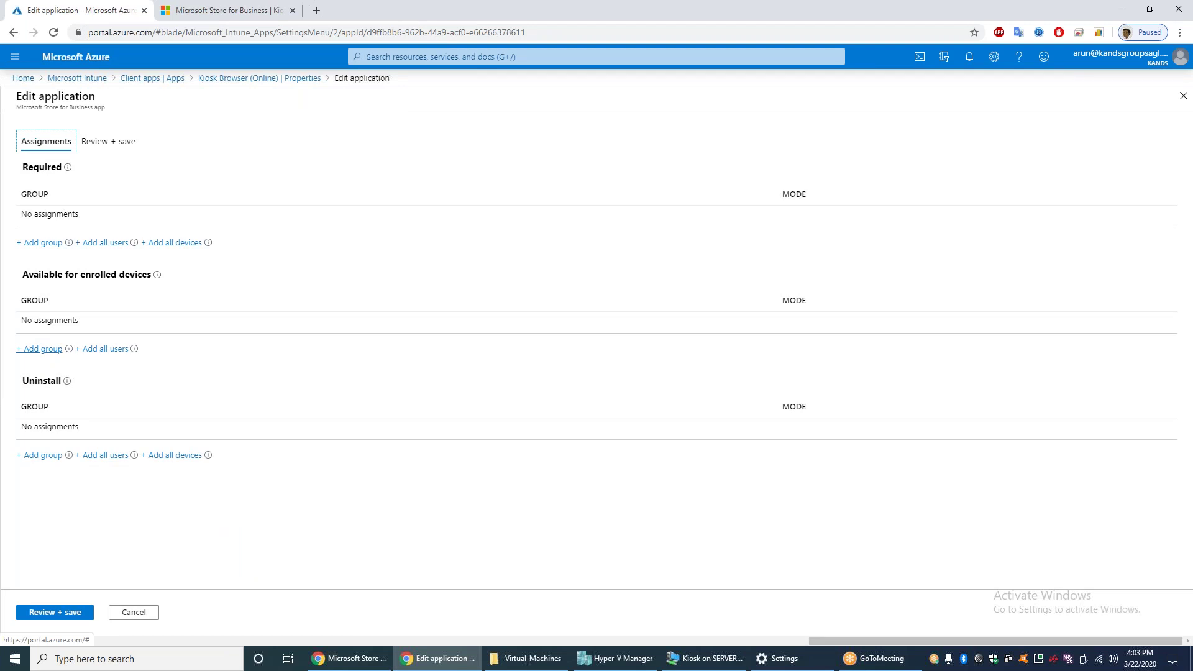
Open the Azure portal home page in a separate browser tab and sign in with the organization's onmicrosoft.com account
right_click(16, 86)
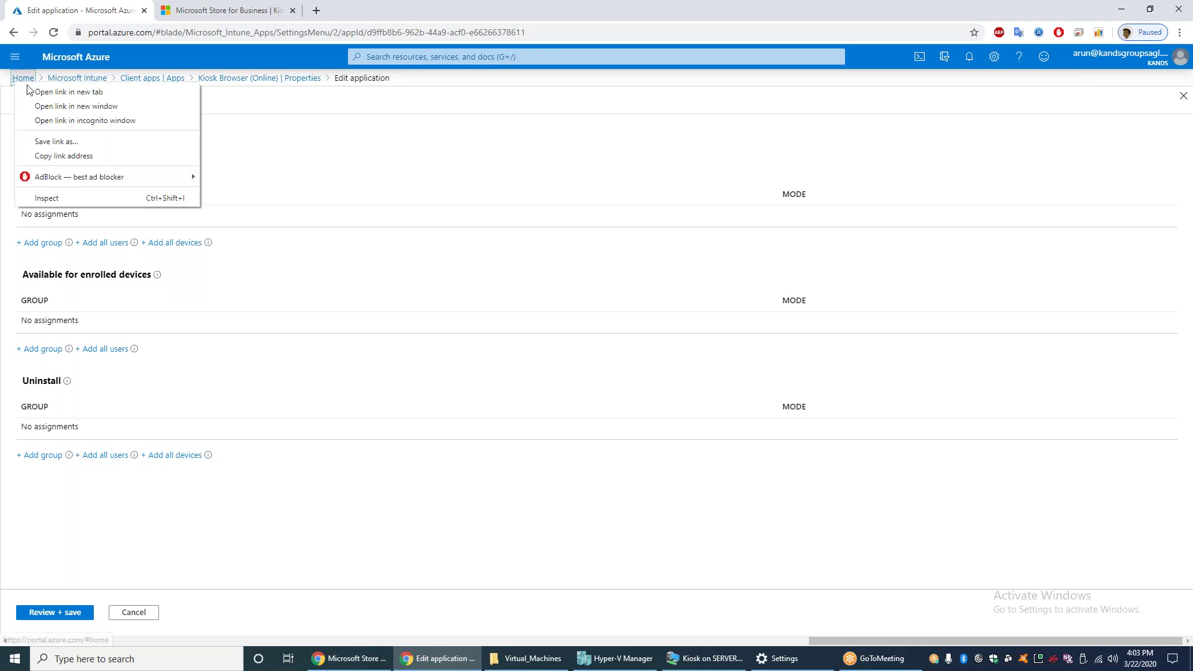
click(47, 94)
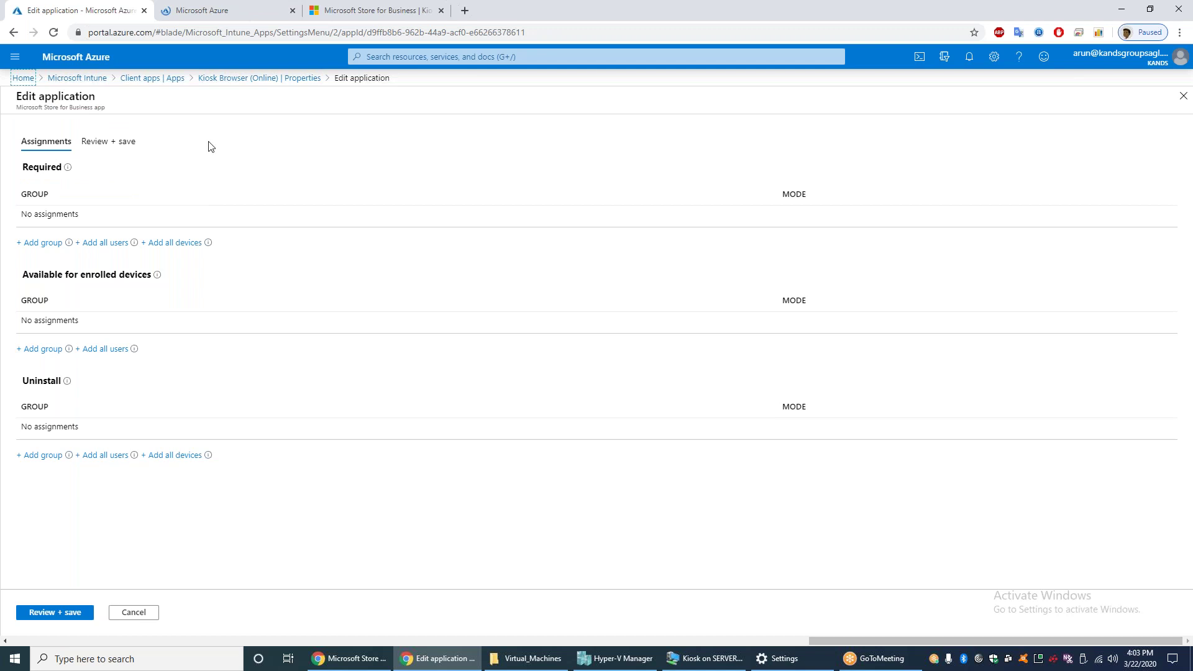
click(200, 11)
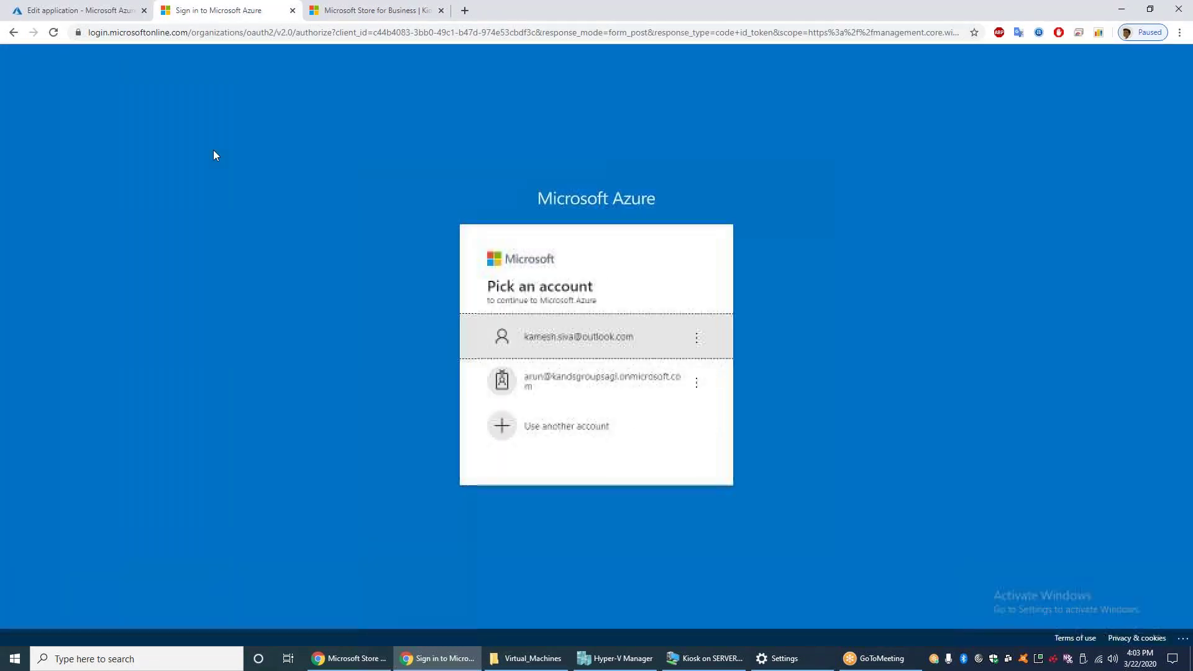
click(664, 391)
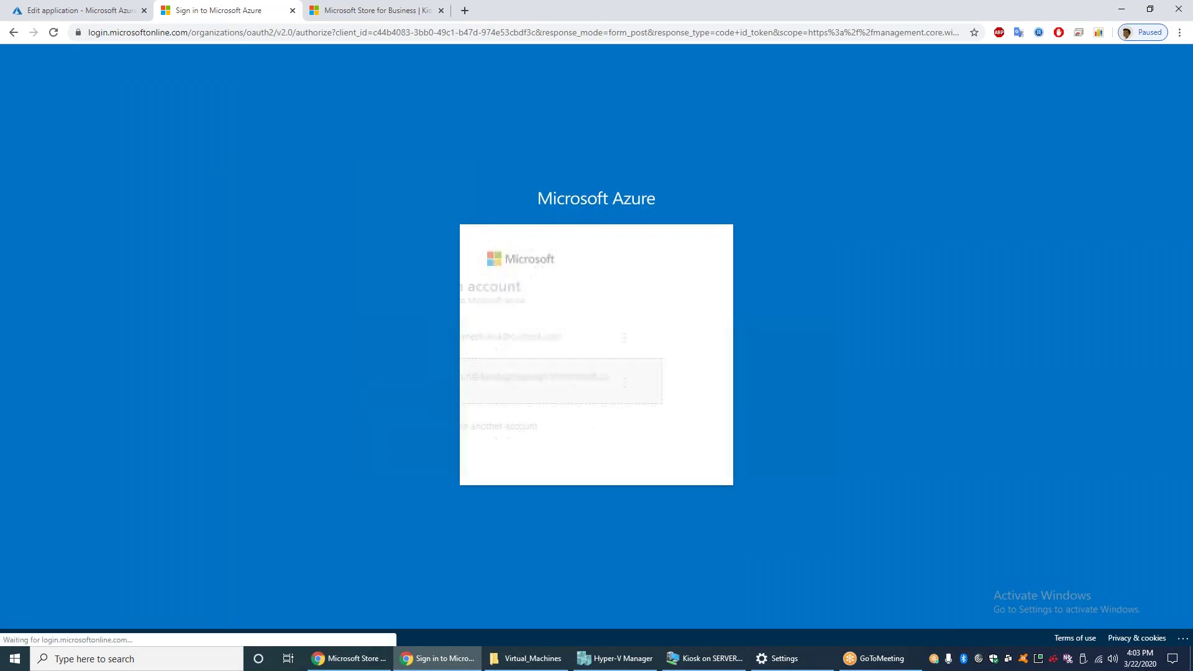
click(683, 396)
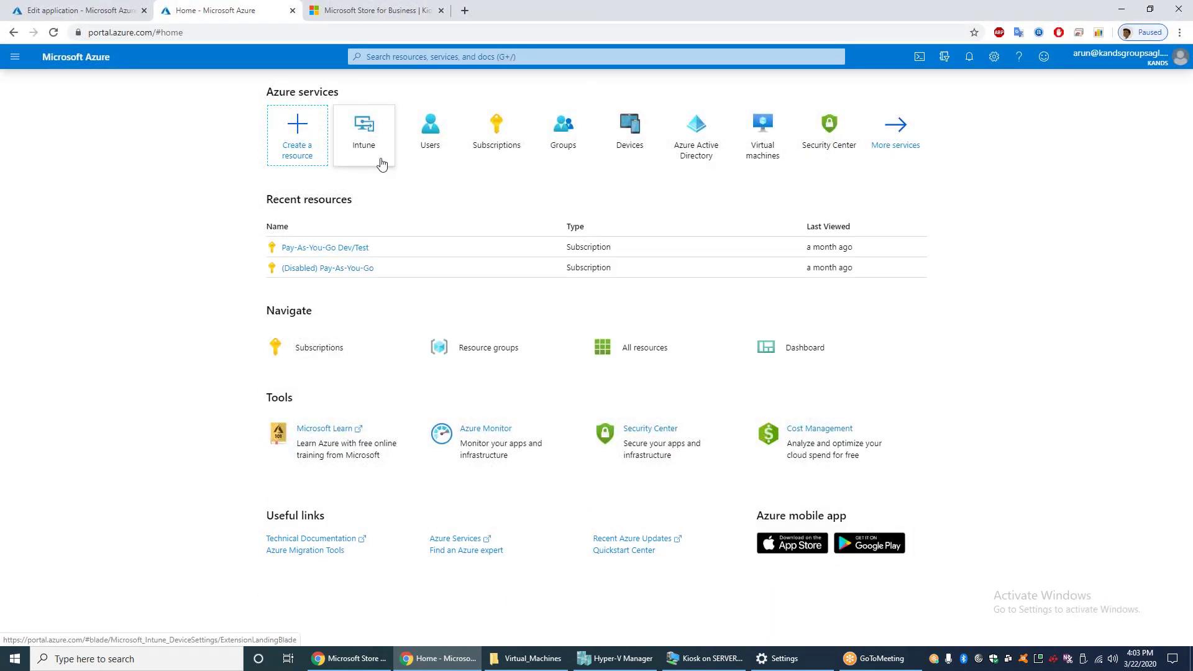
Examine the full details of the enrolled device DESKTOP-RO1FGGI, including its primary user
click(630, 133)
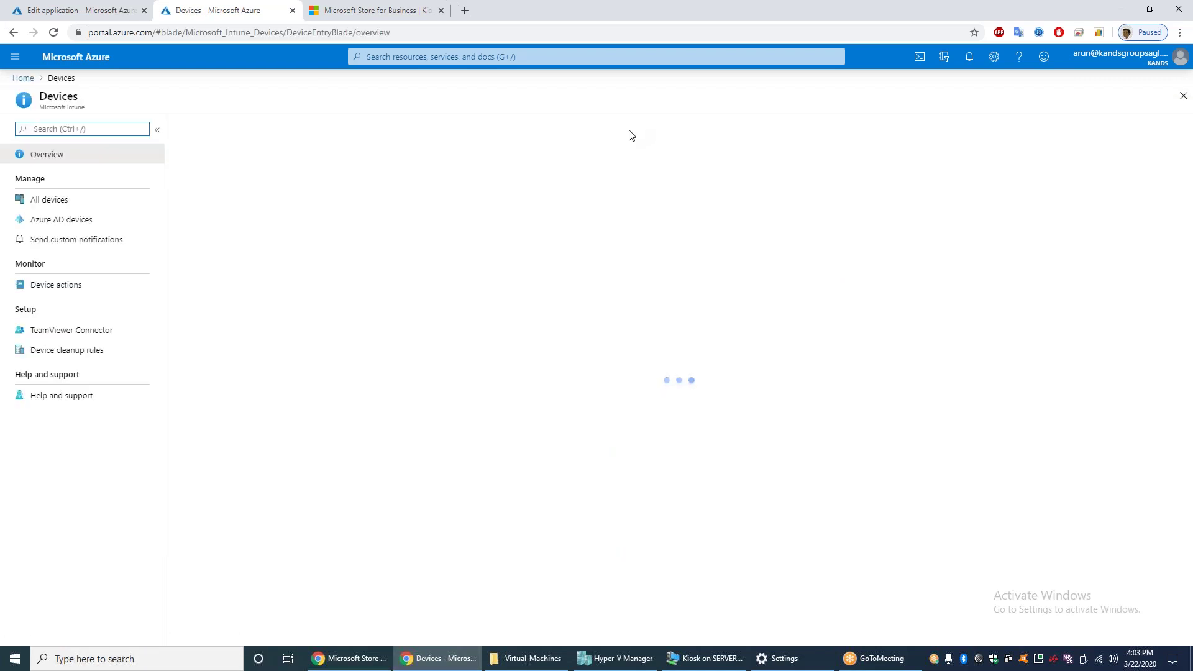
click(85, 205)
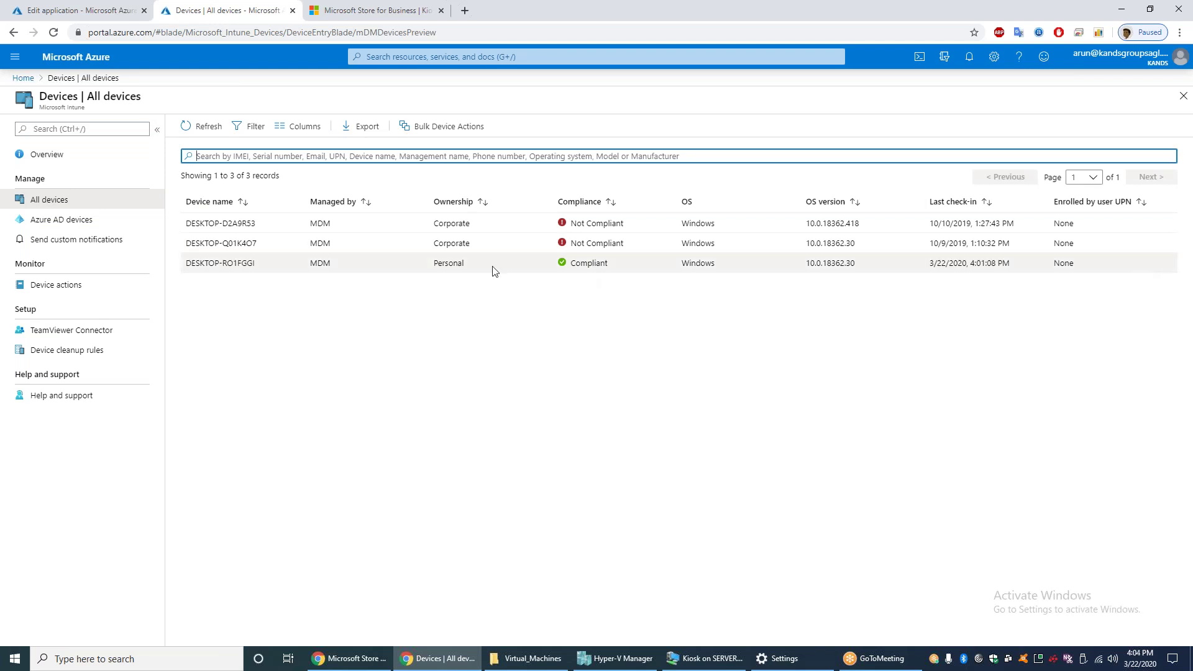
click(208, 263)
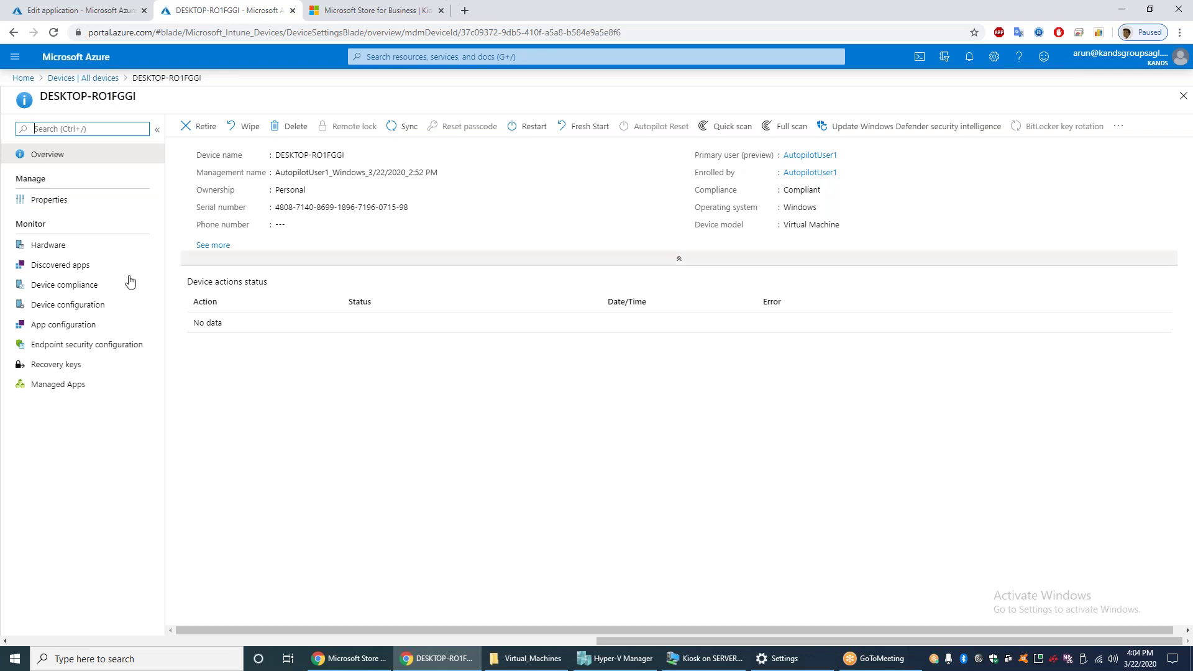
click(211, 245)
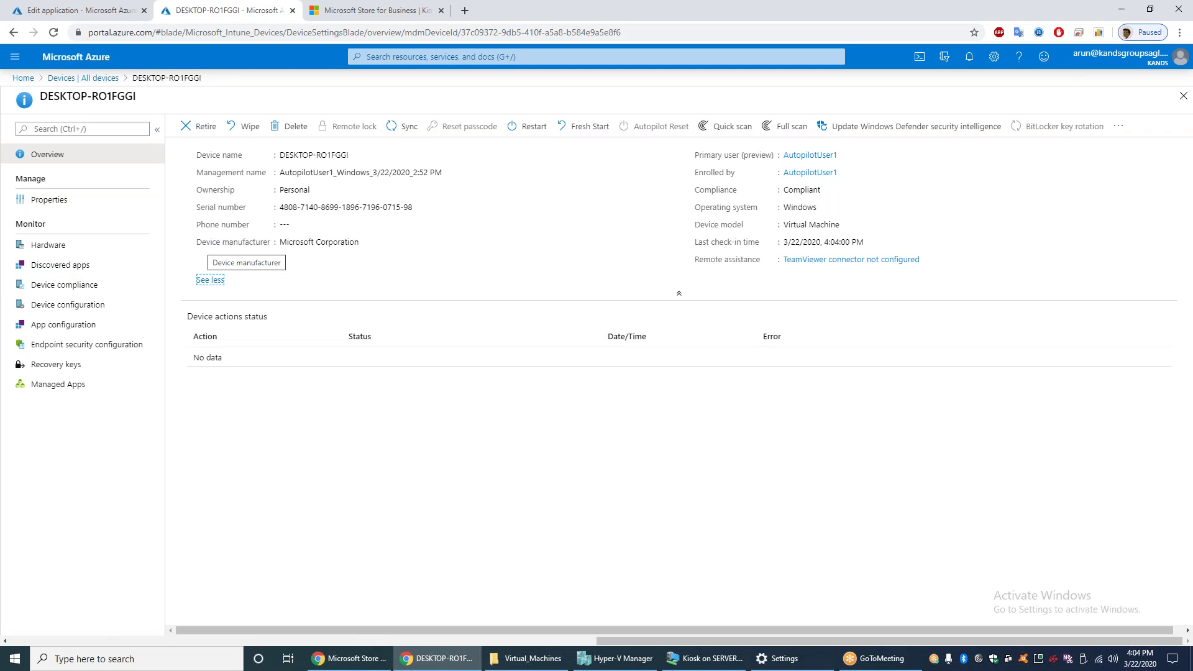
Add AutopilotUser1 as a direct member of the Kiosk-devices group
click(23, 78)
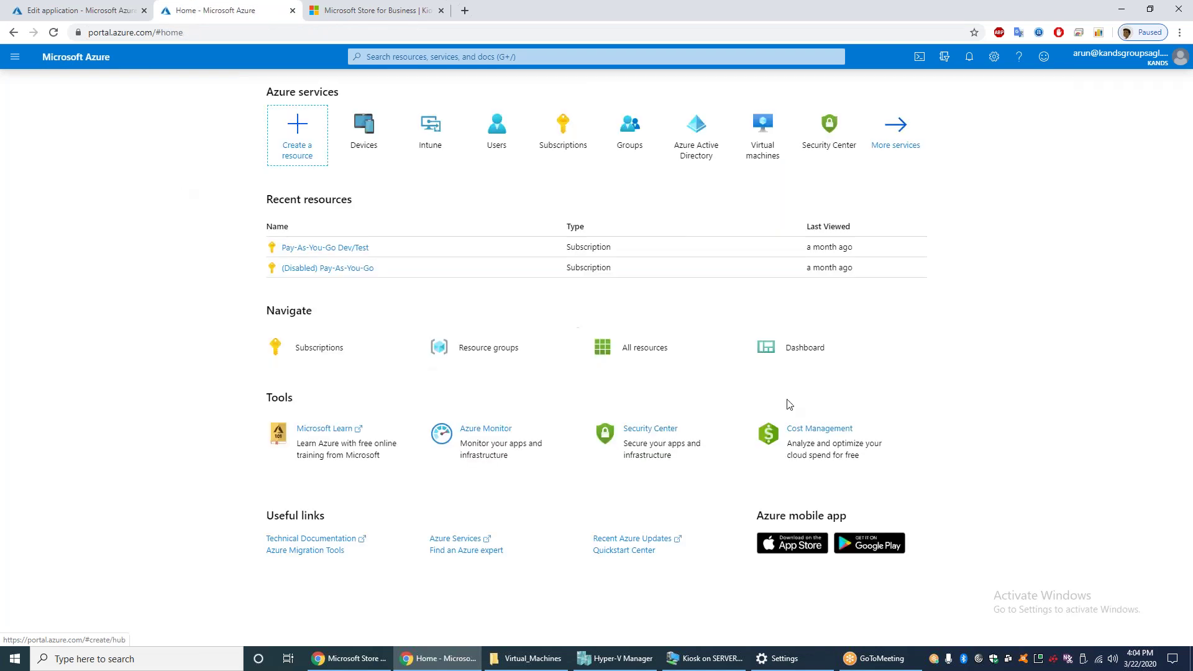
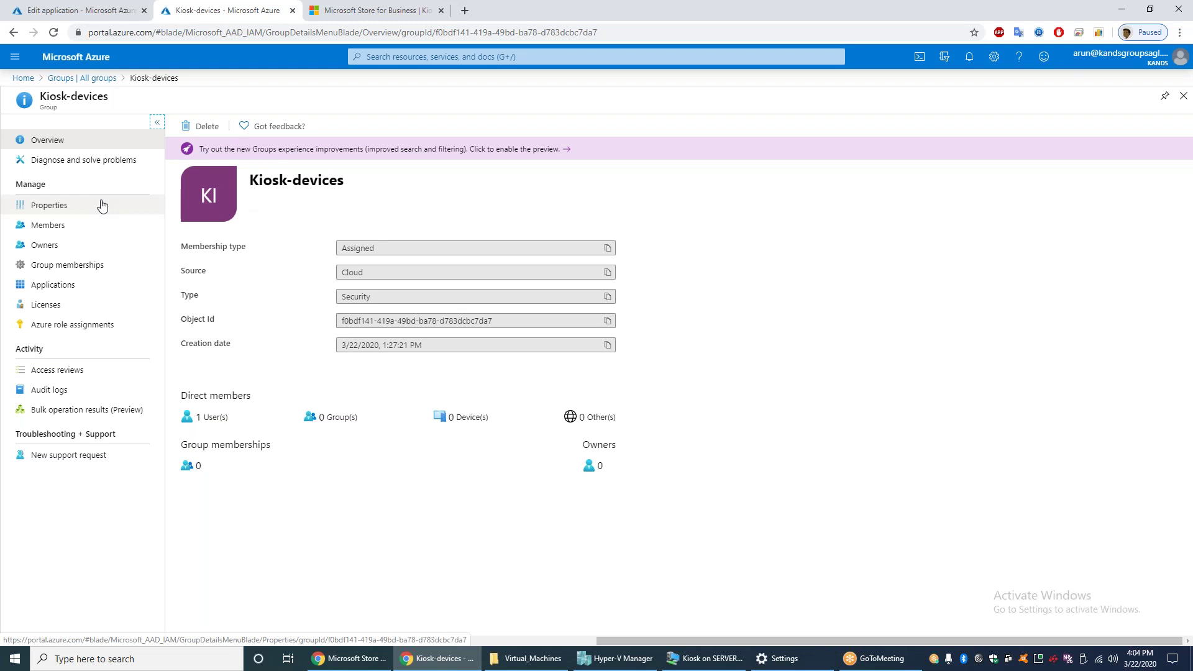
click(44, 231)
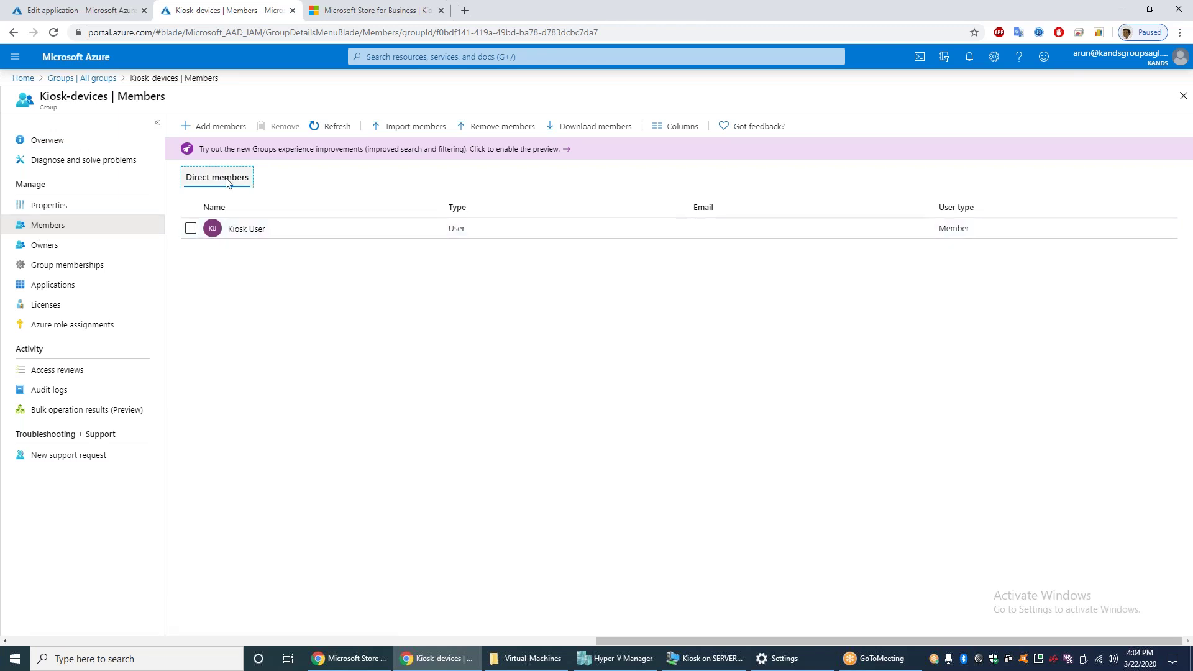
click(230, 126)
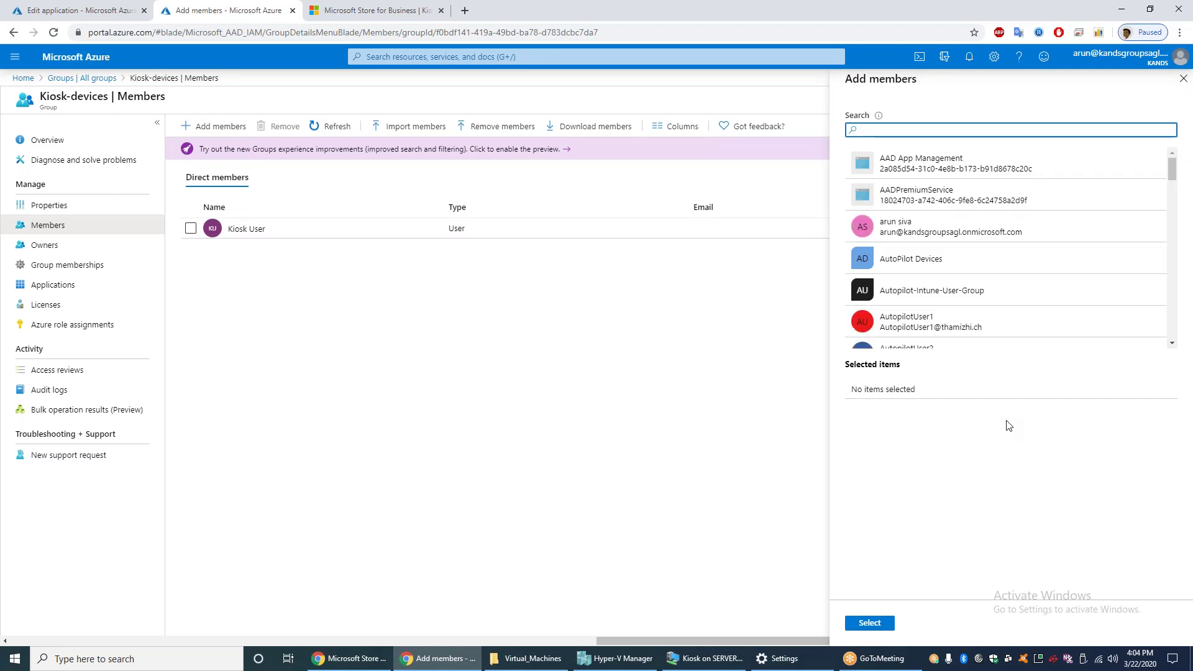
scroll(1094, 258, down, 1)
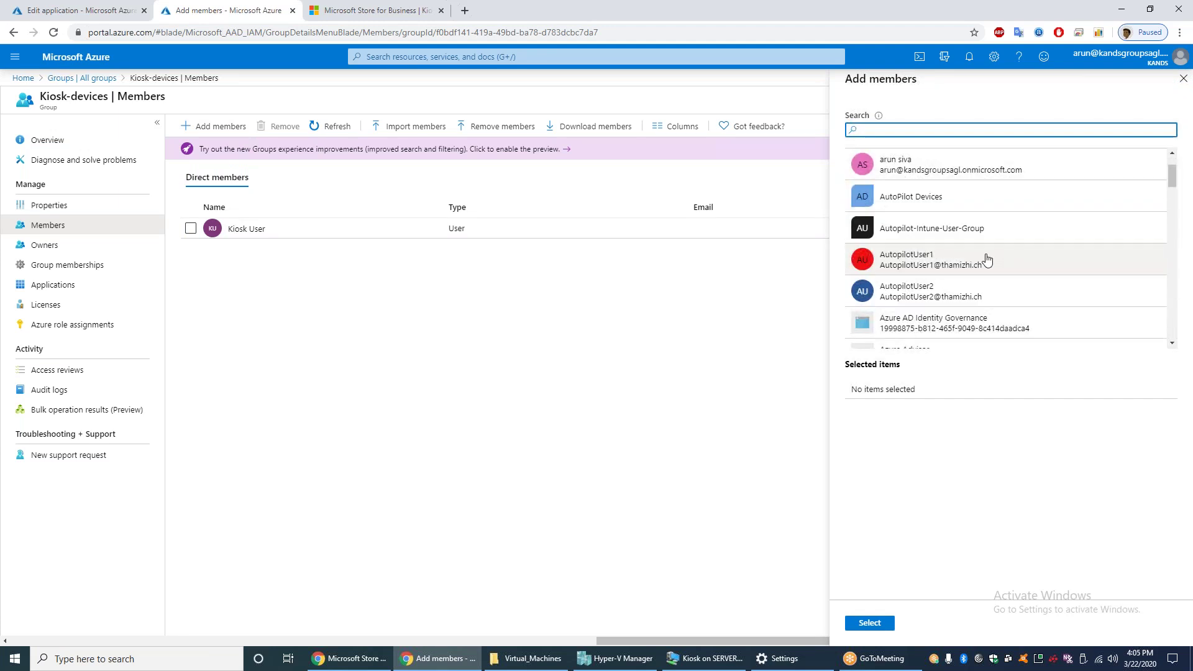
click(1092, 258)
click(864, 624)
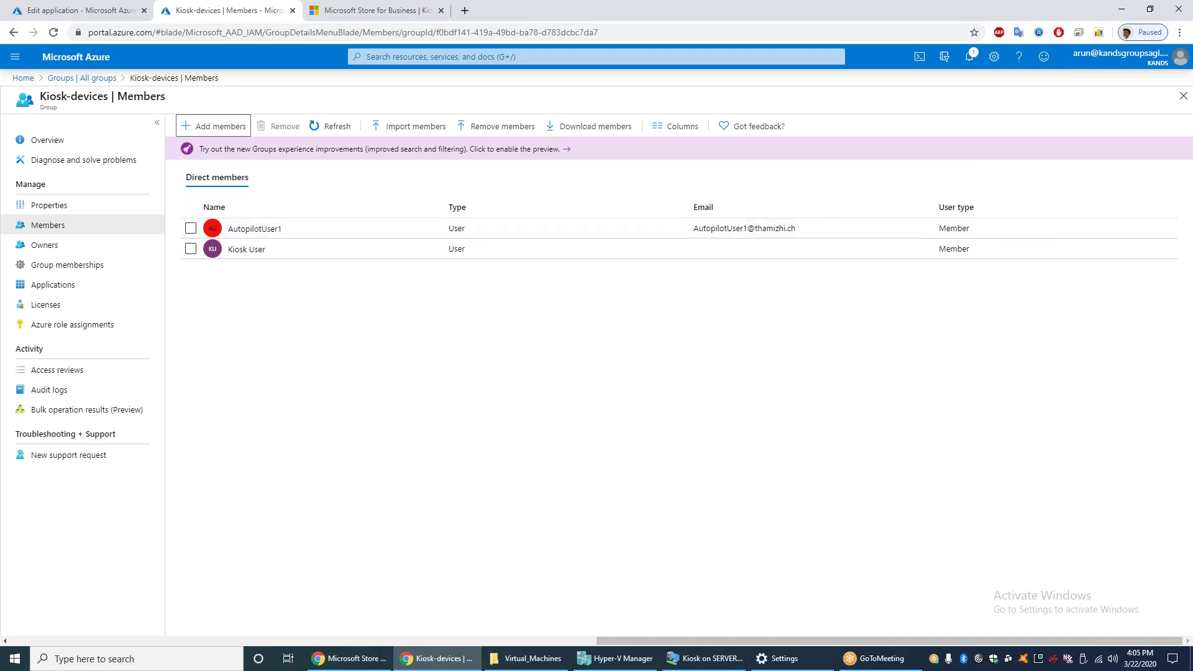
Check the connected work or school account in the Kiosk virtual machine's Windows settings, and view AutopilotUser1's profile in the Azure portal
click(690, 663)
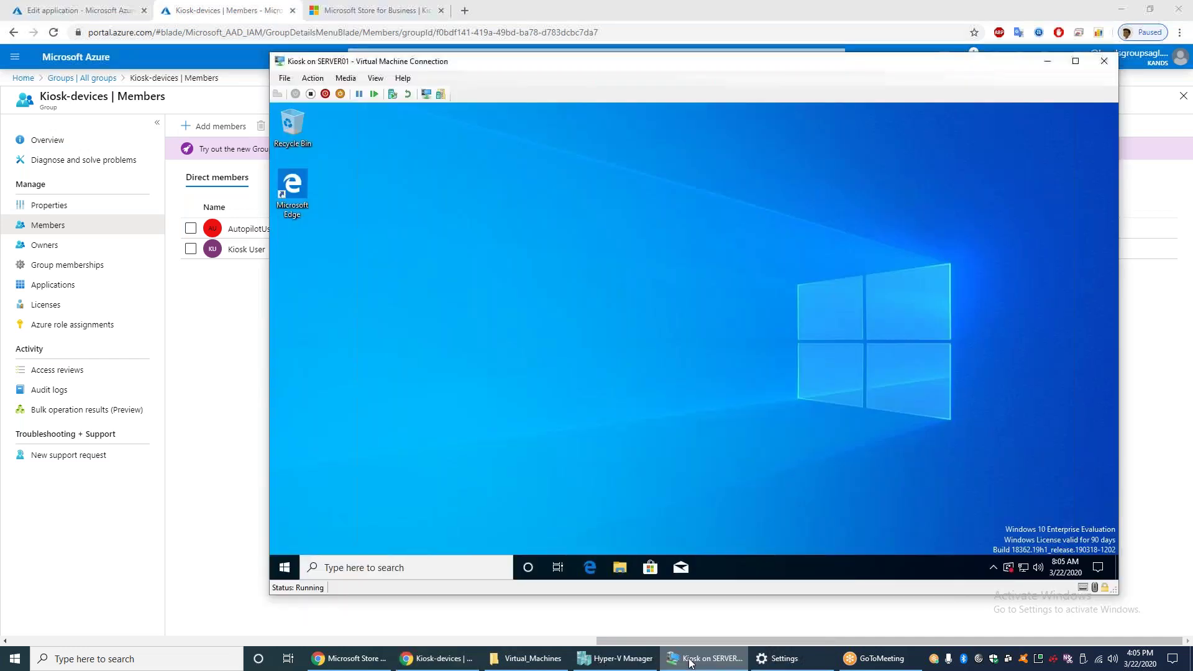
click(283, 569)
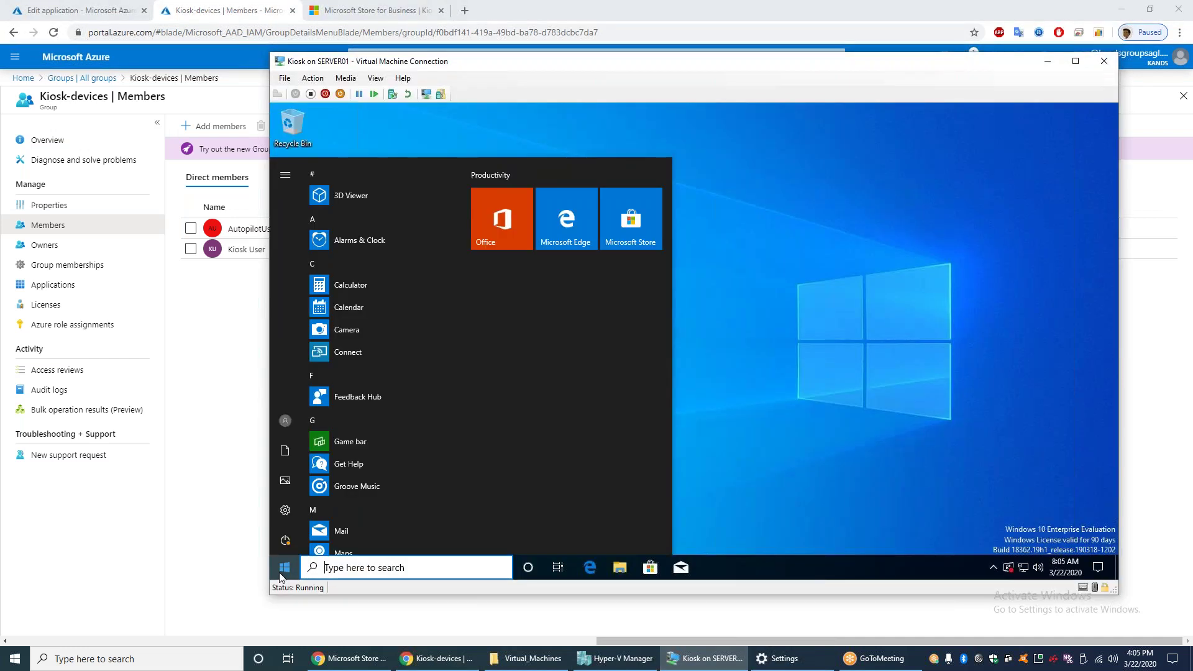
click(285, 511)
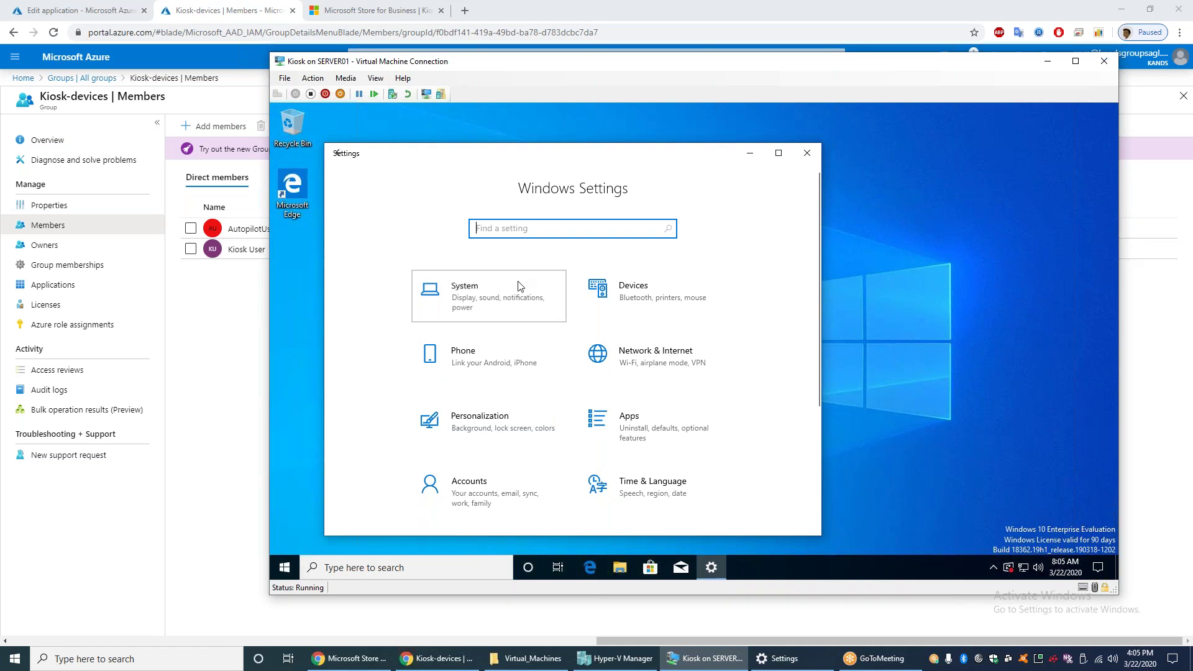
click(519, 286)
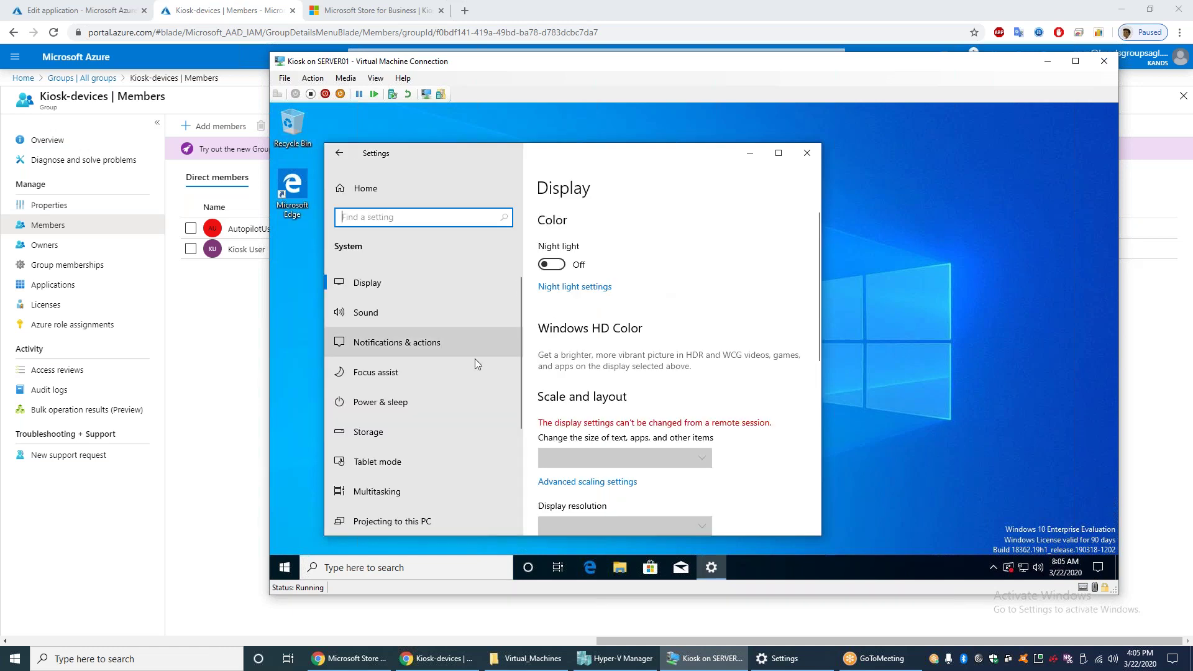
scroll(475, 359, down, 5)
scroll(474, 359, up, 5)
text(work)
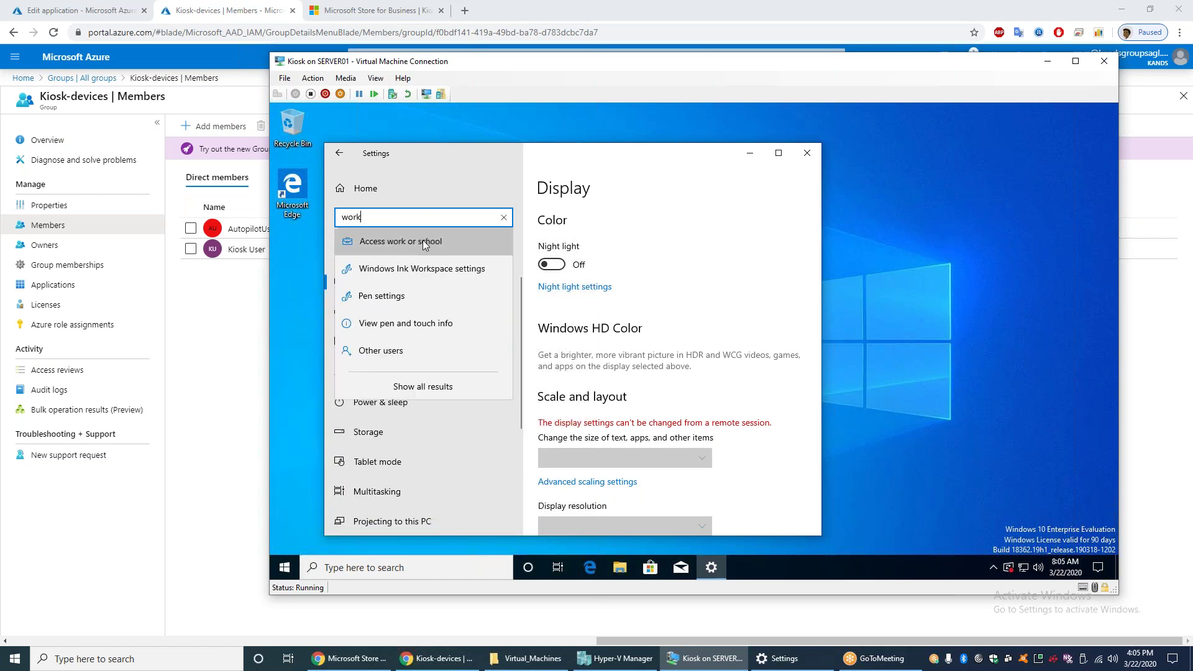
click(422, 239)
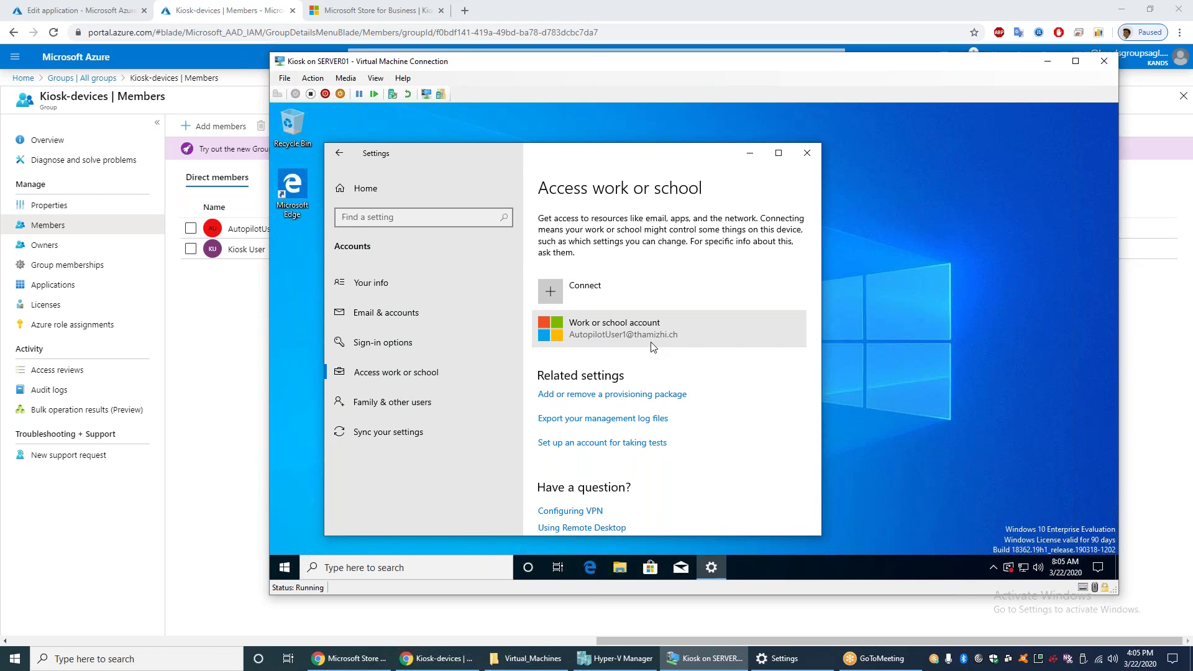
click(242, 279)
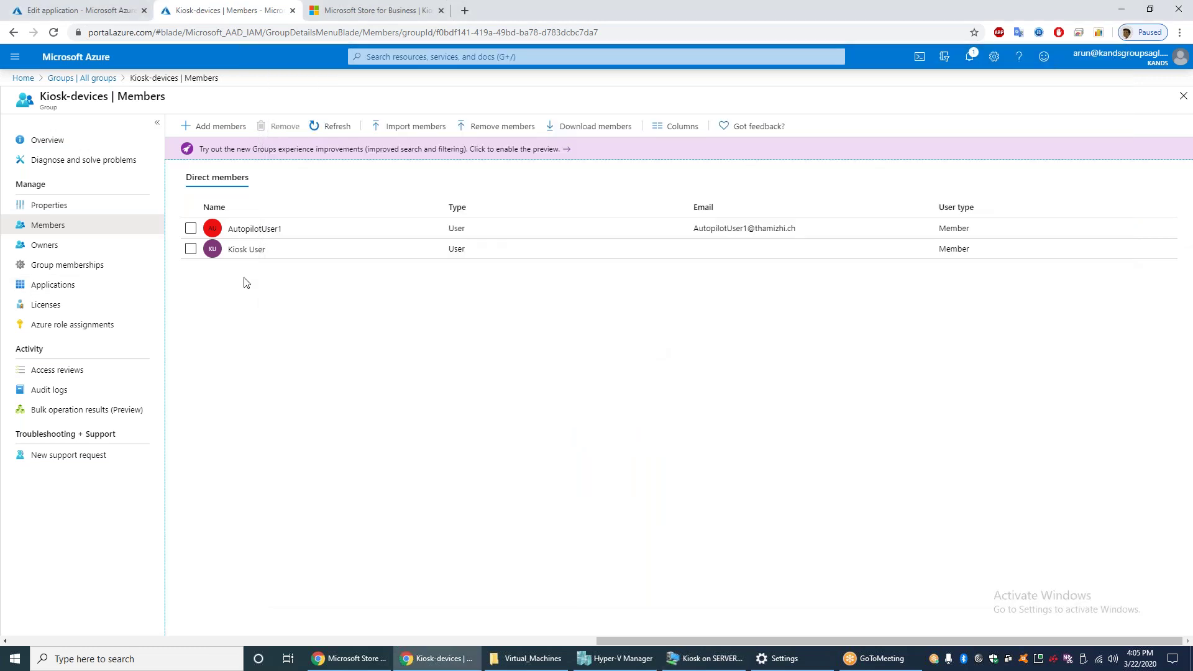
click(699, 232)
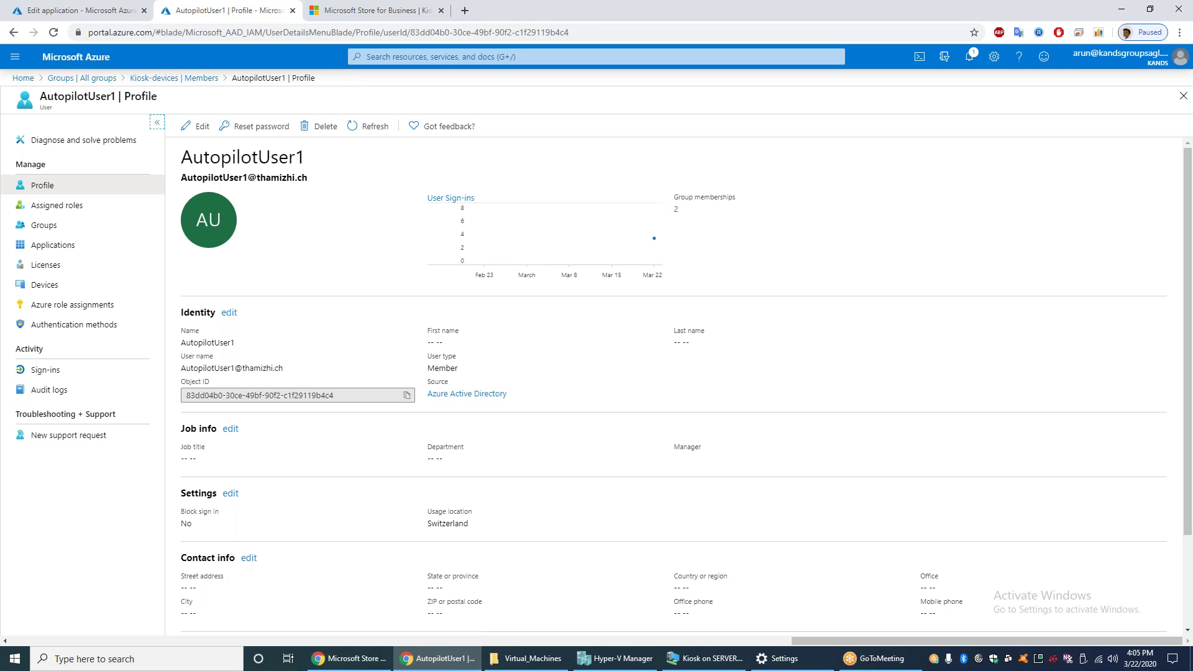
Add the Kiosk-devices group to the Uninstall assignments of the Kiosk Browser app and review the assignment summary
click(109, 17)
click(28, 456)
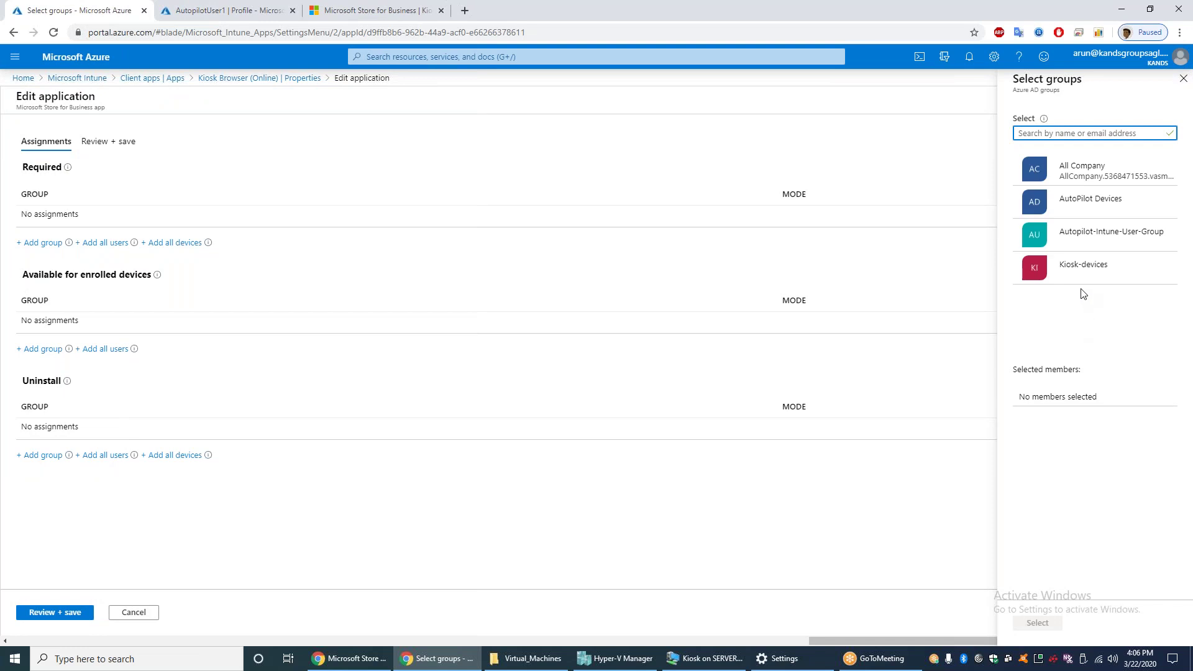
click(1078, 274)
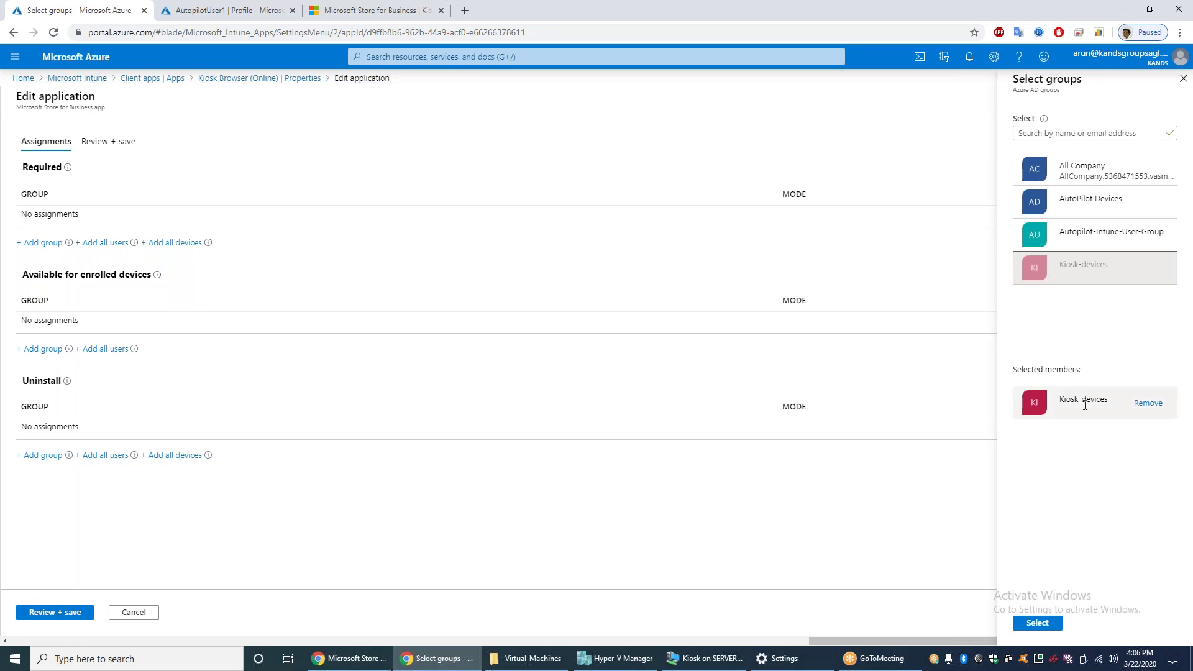
click(1032, 623)
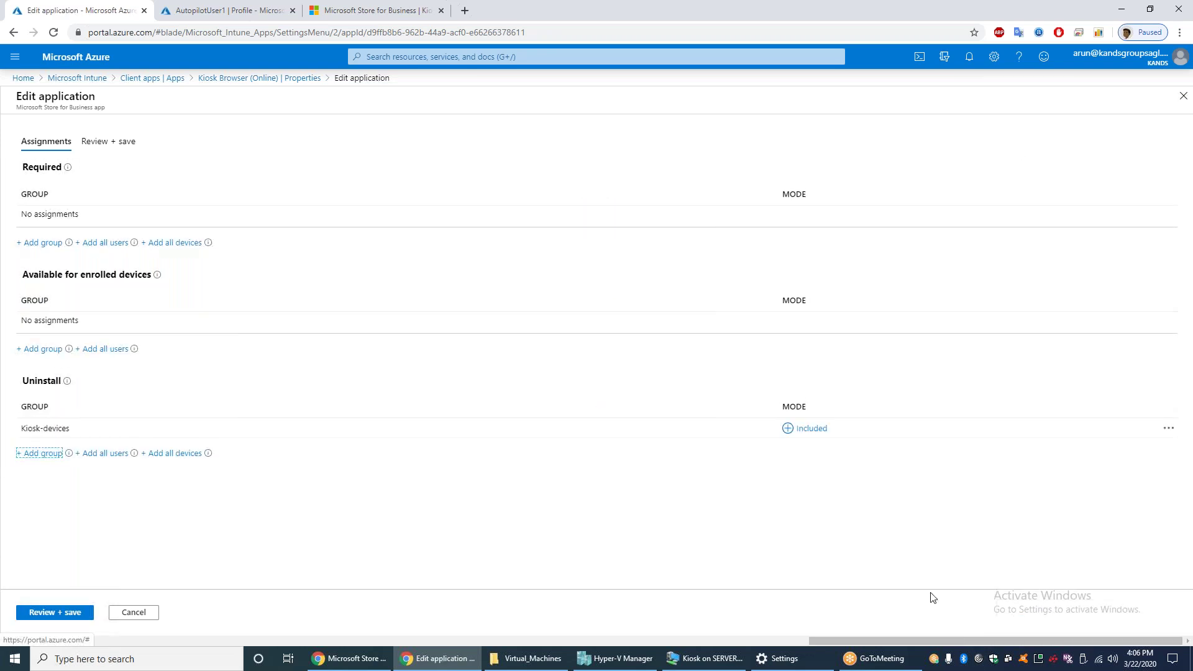
click(53, 613)
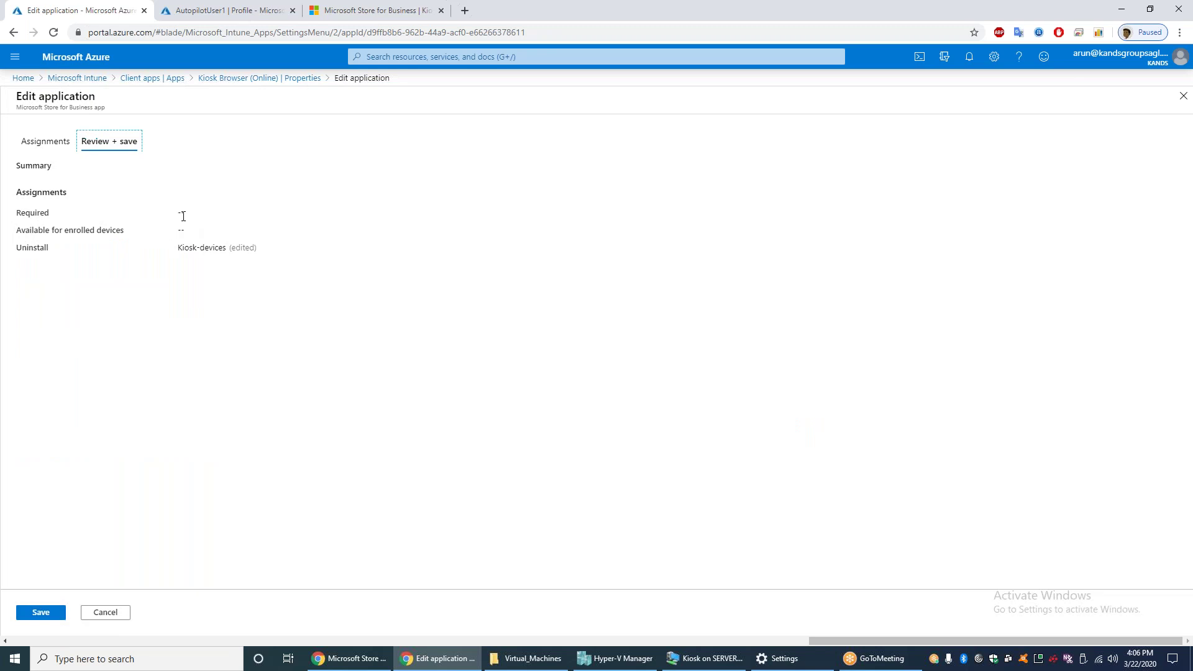
Return to the app's assignments and add the Kiosk-devices group under Required
click(55, 139)
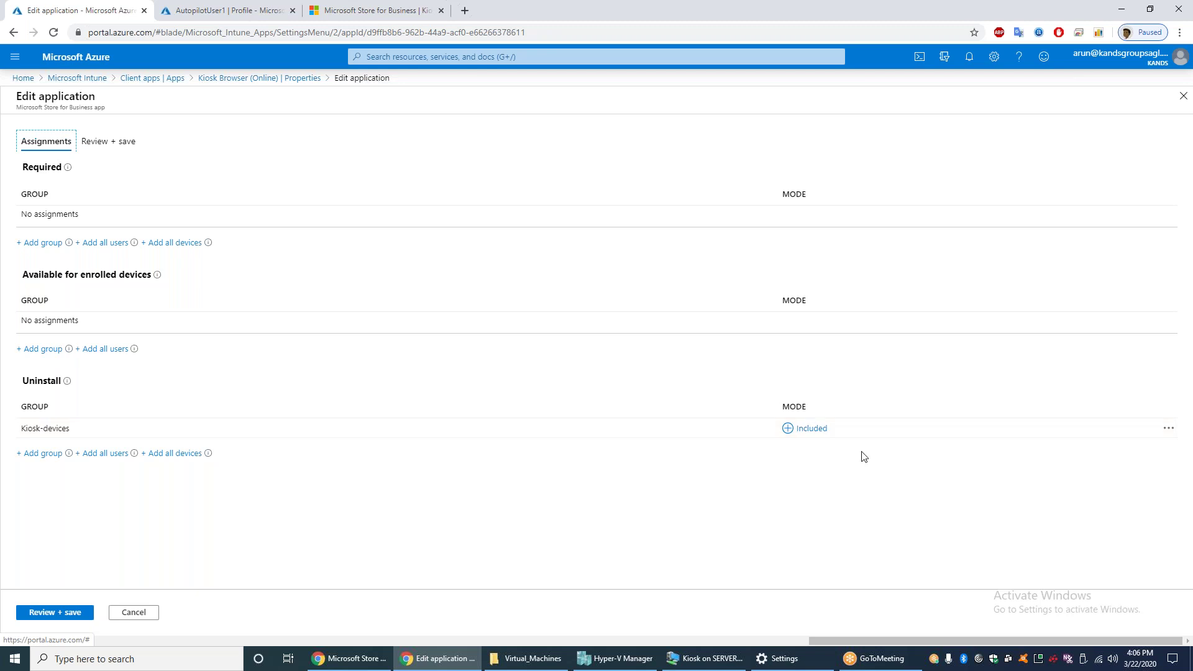
click(107, 428)
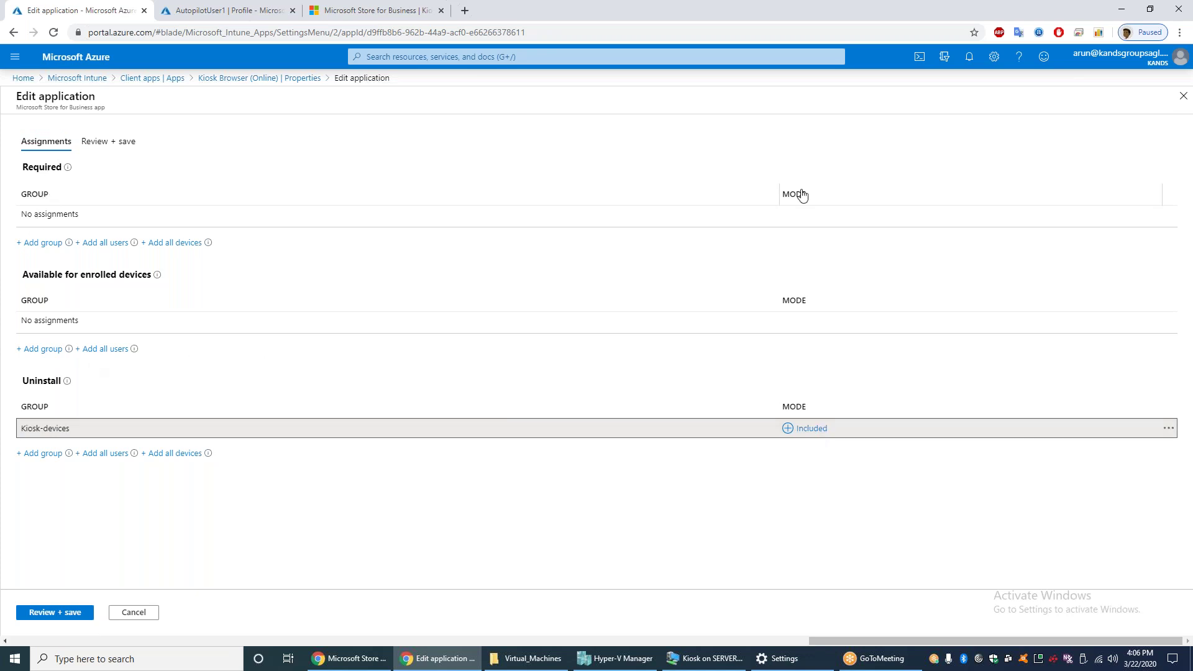
click(41, 242)
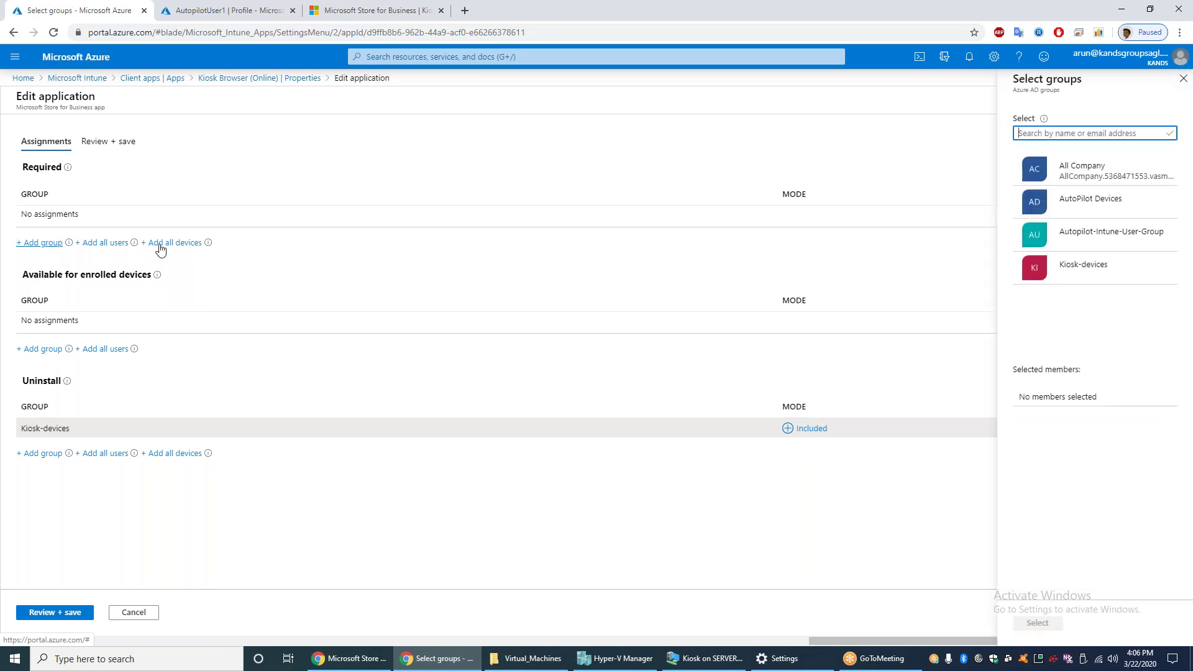
click(1084, 266)
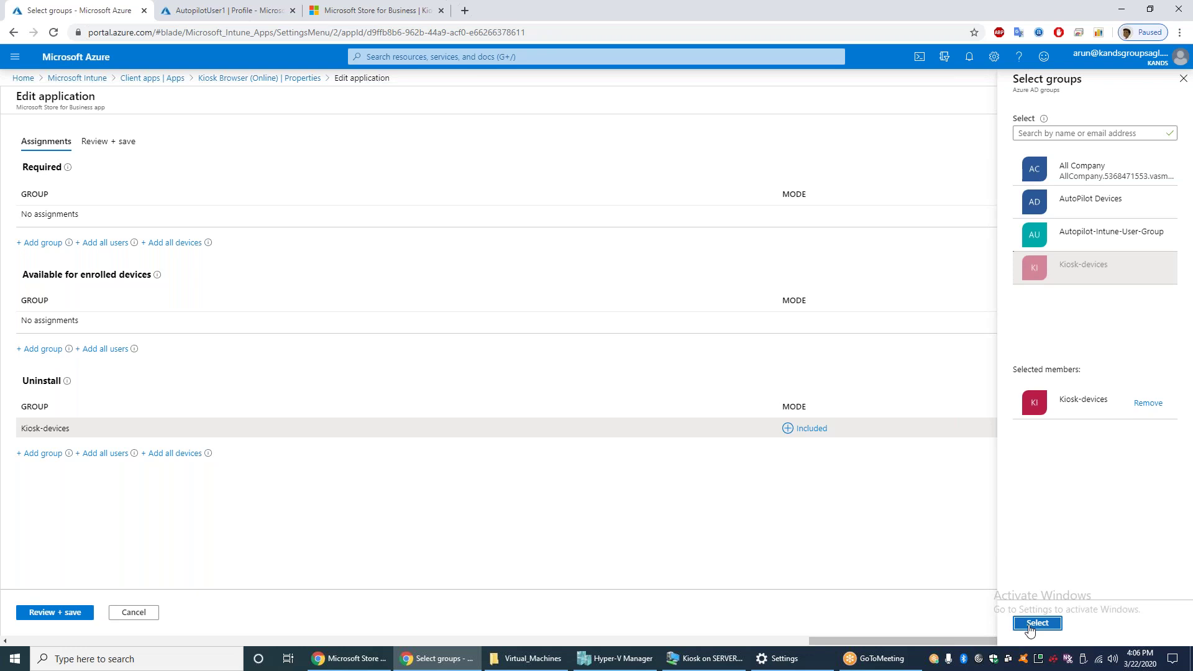
click(1036, 623)
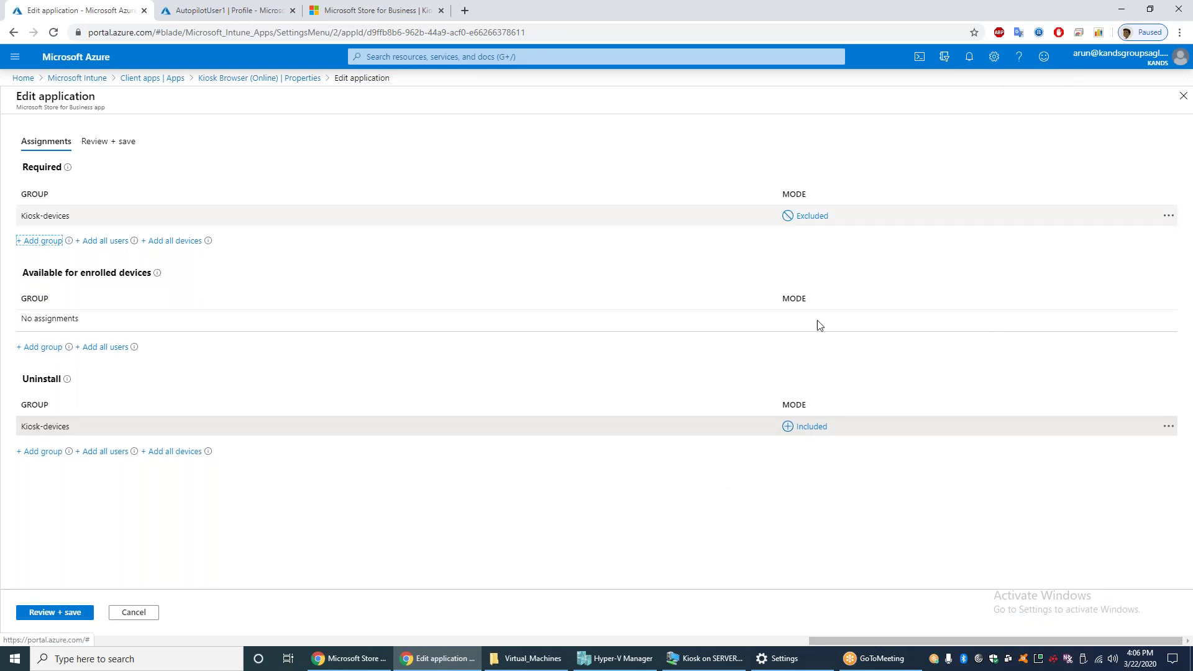
Set Kiosk-devices to Excluded under Uninstall and to Included under Required, and save the reviewed app assignments
click(814, 428)
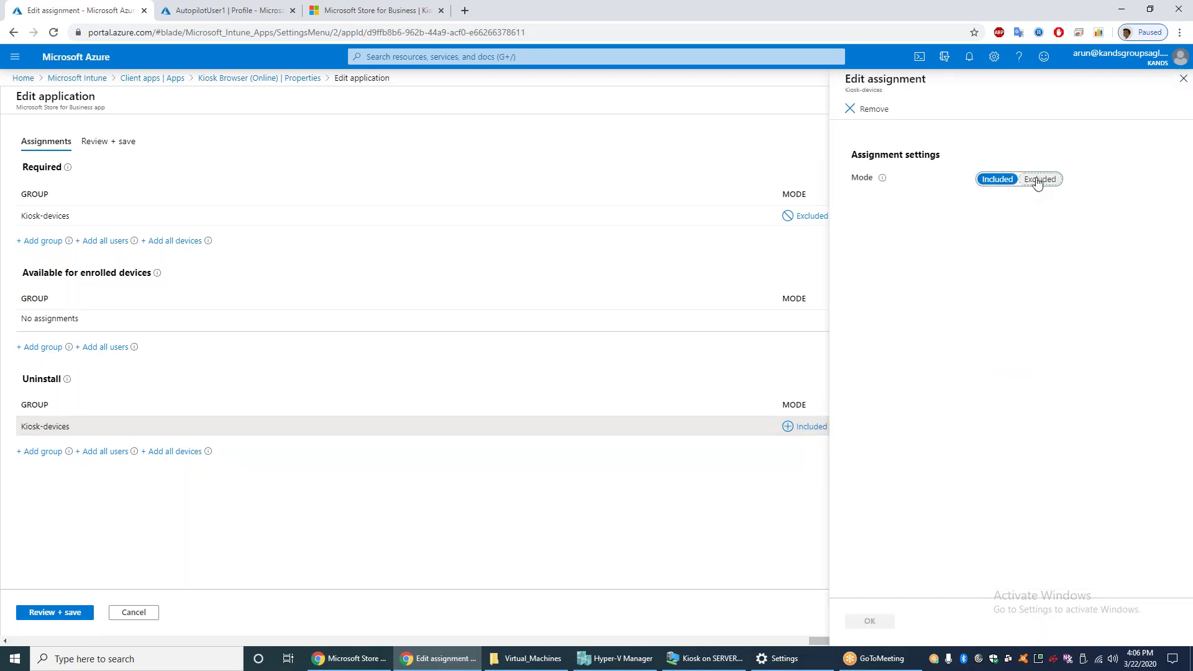
click(1037, 180)
click(1184, 78)
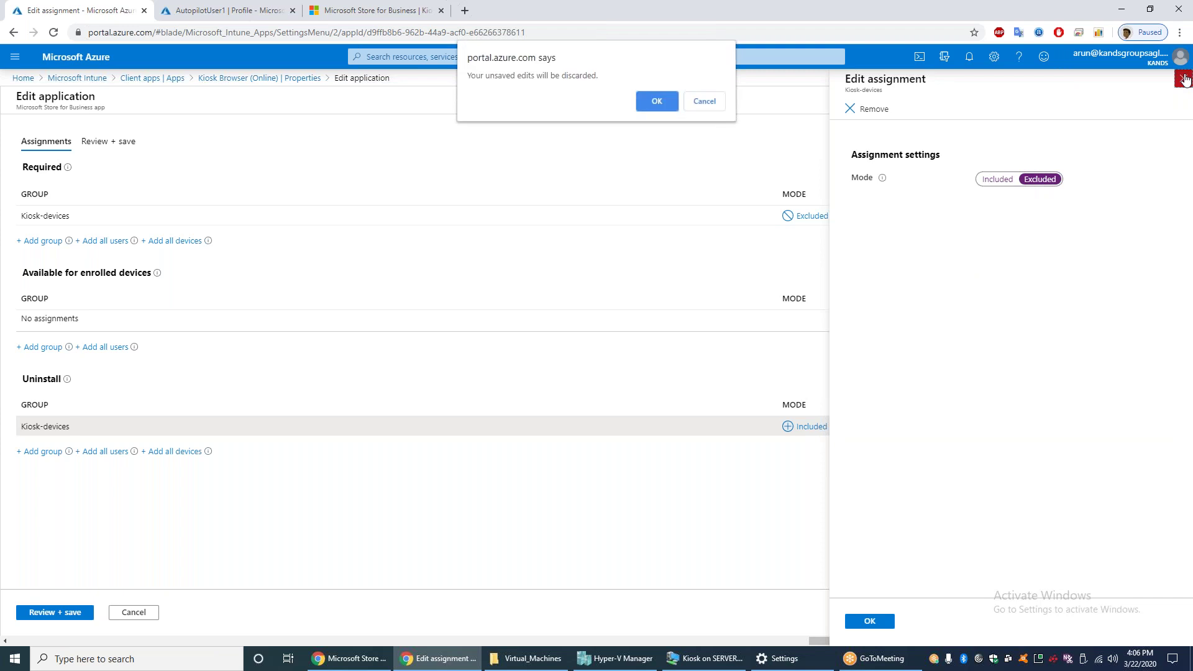
click(719, 102)
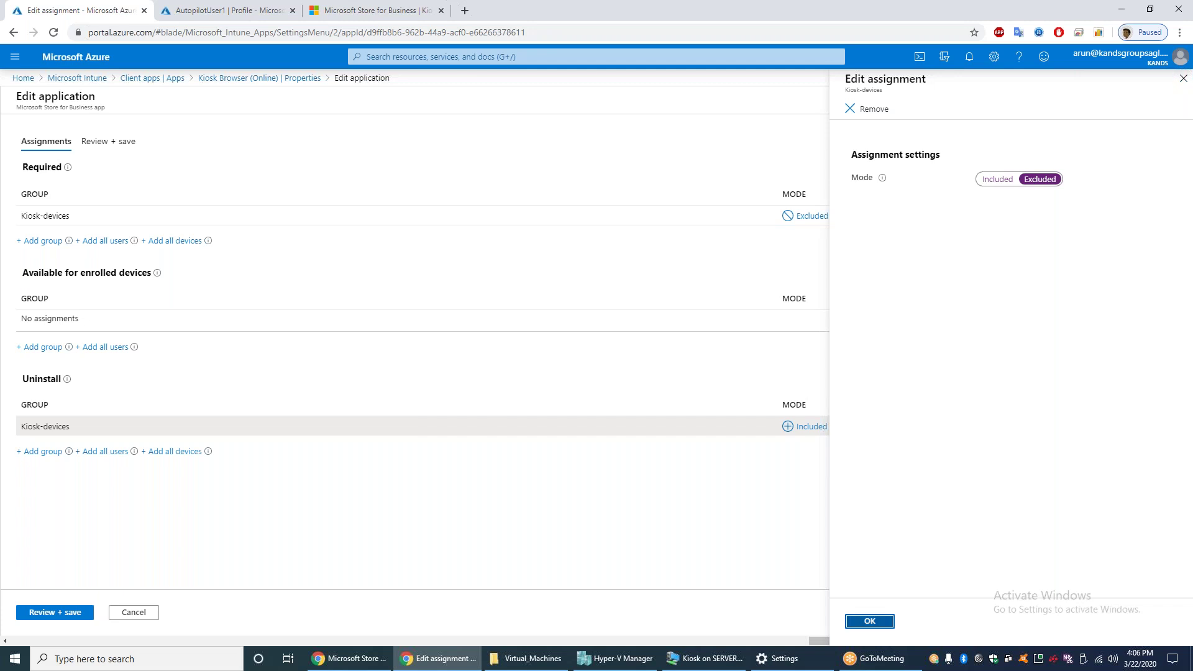
click(876, 621)
click(811, 217)
click(870, 621)
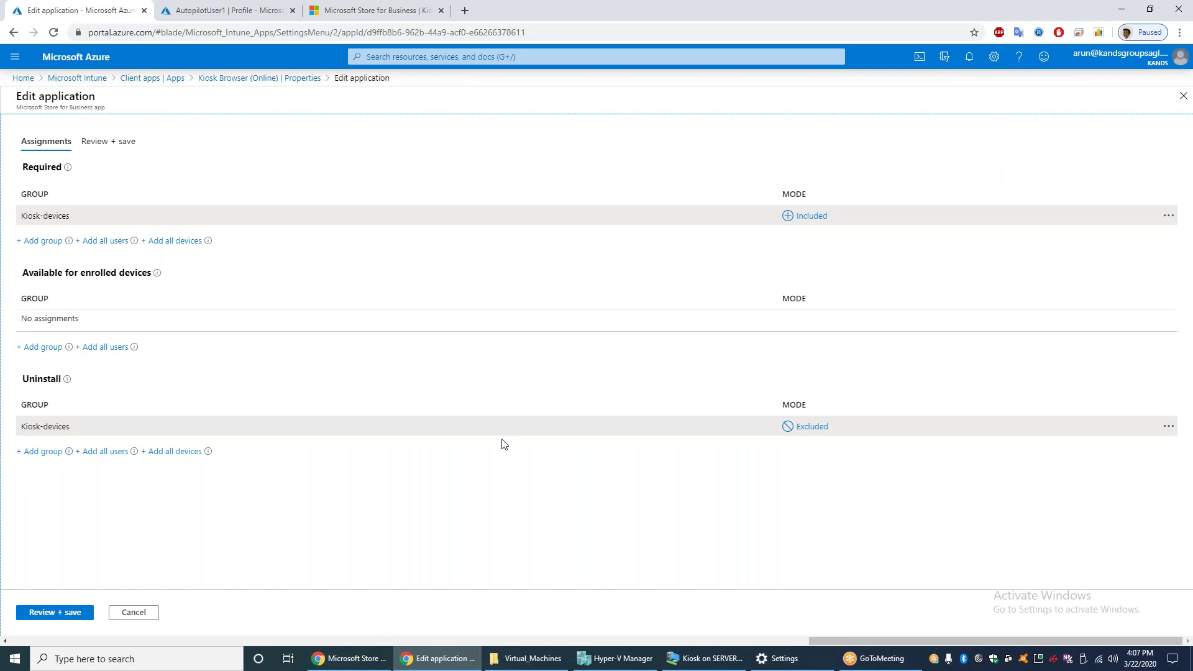
click(72, 613)
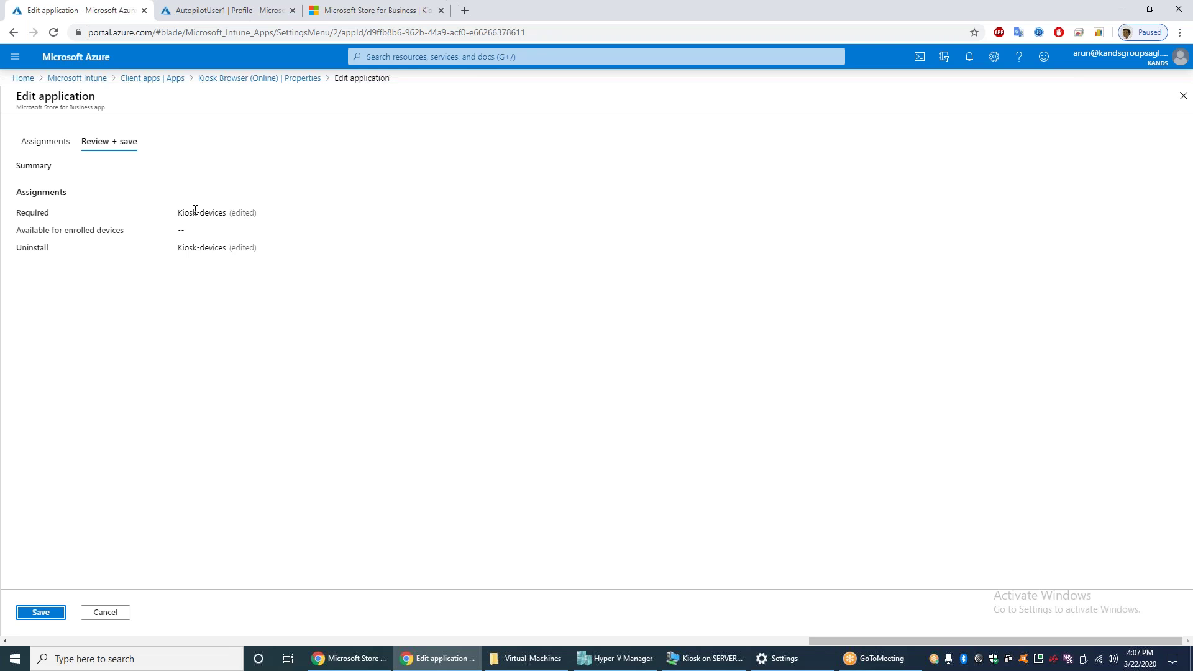
click(43, 613)
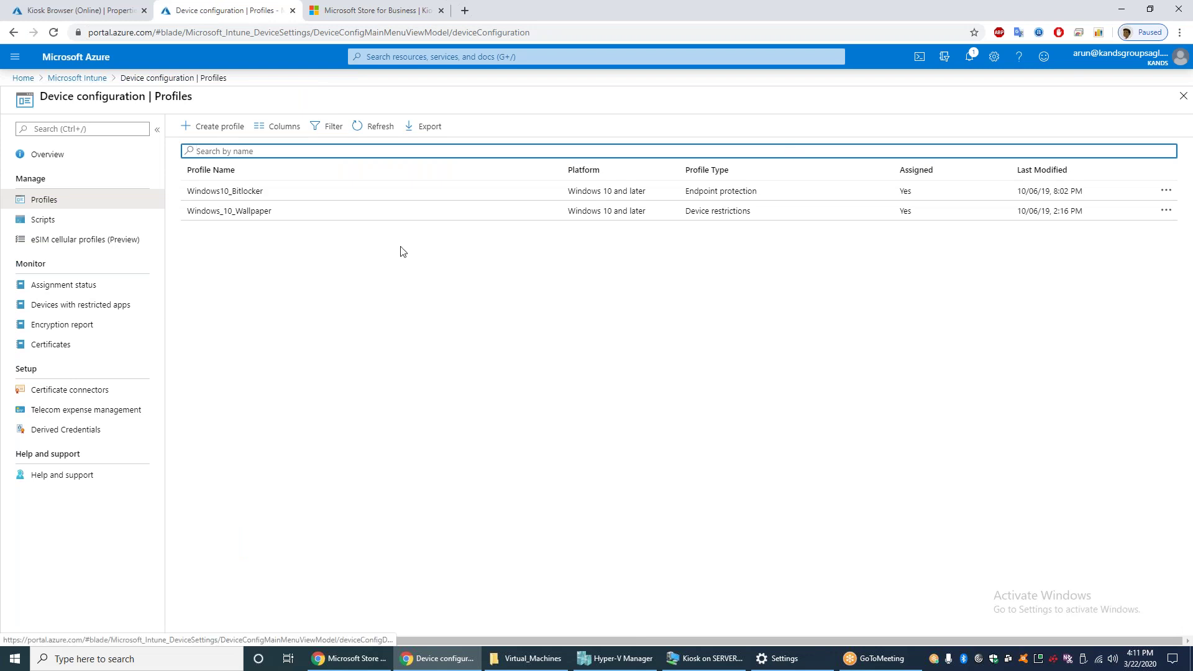
Open the list of device configuration profiles from the Microsoft Intune overview
click(73, 78)
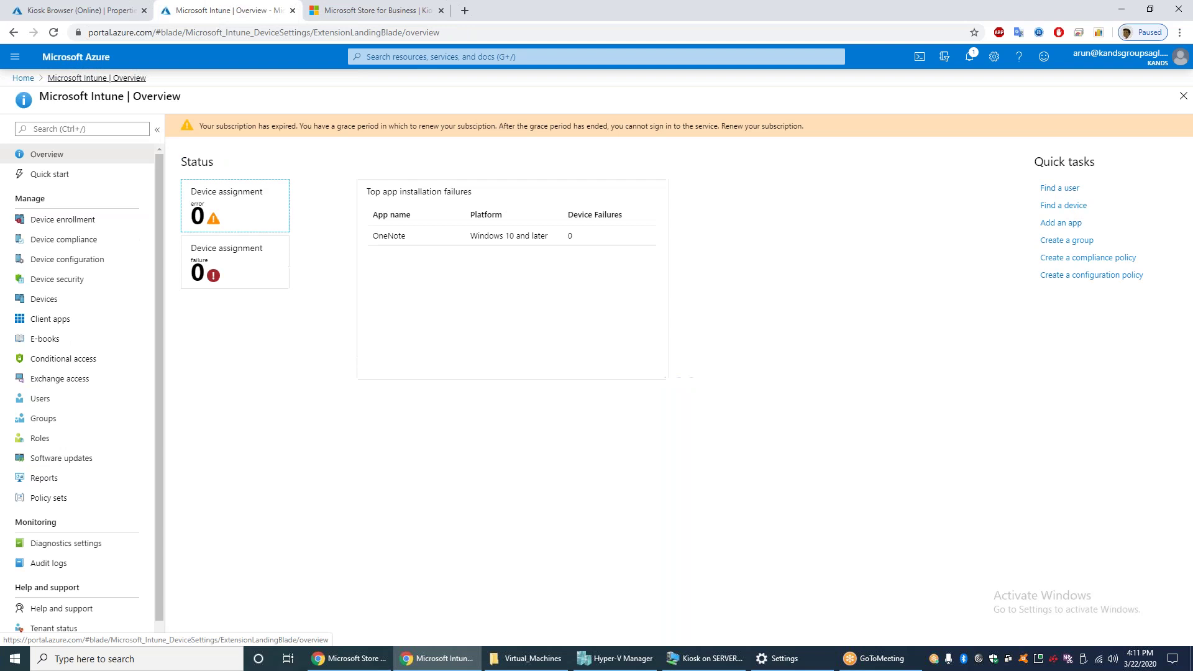
click(106, 262)
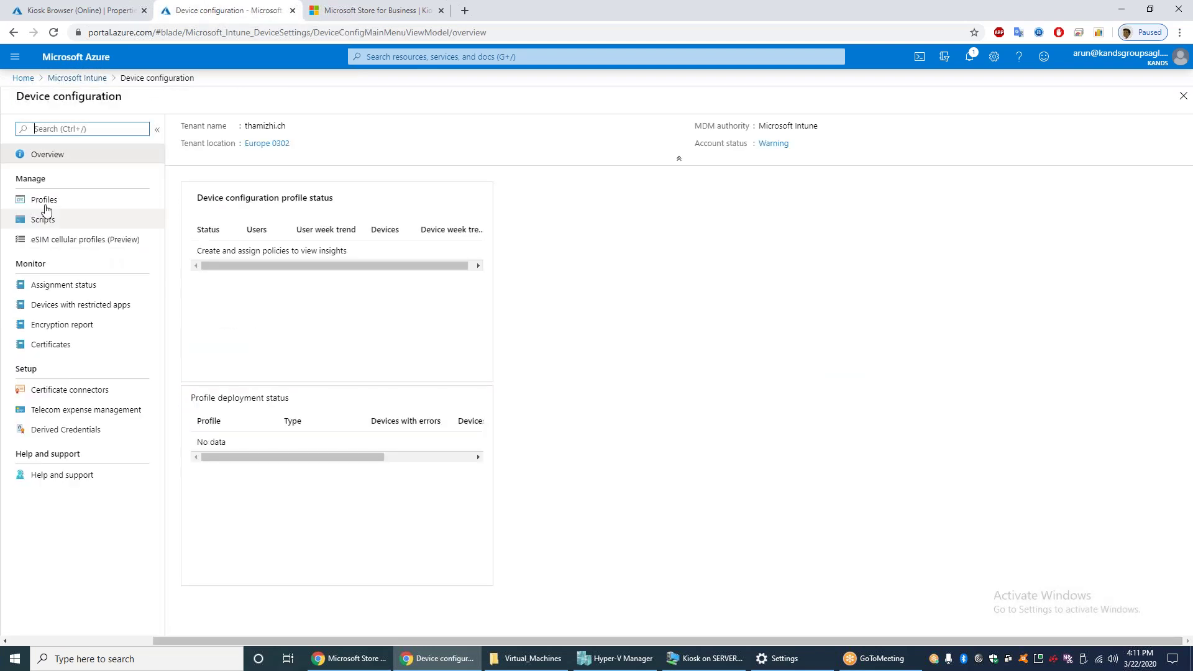
click(98, 205)
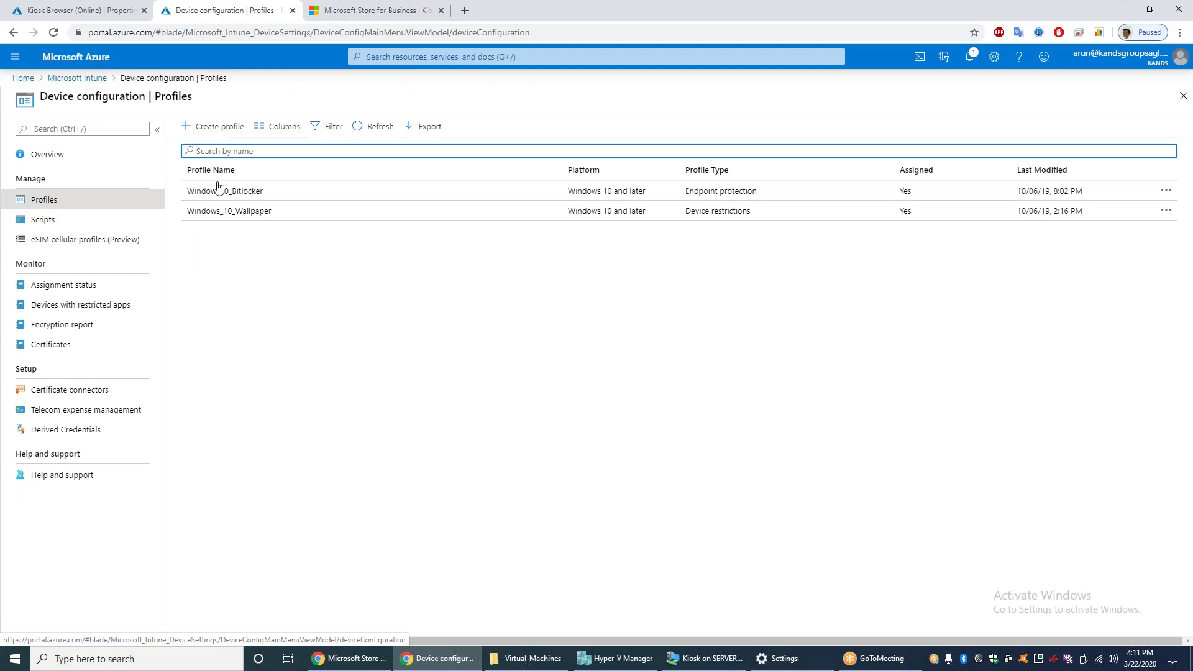
Start a new configuration profile named Kiosk with platform Windows 10 and later and profile type Kiosk
click(219, 126)
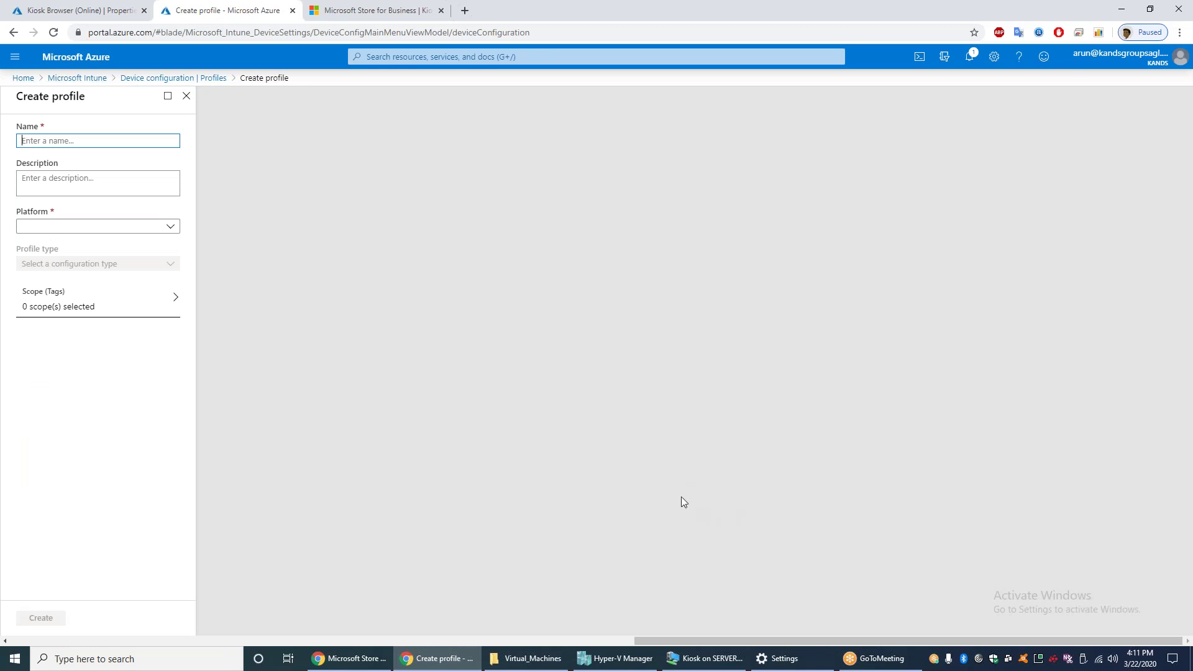
text(Kia)
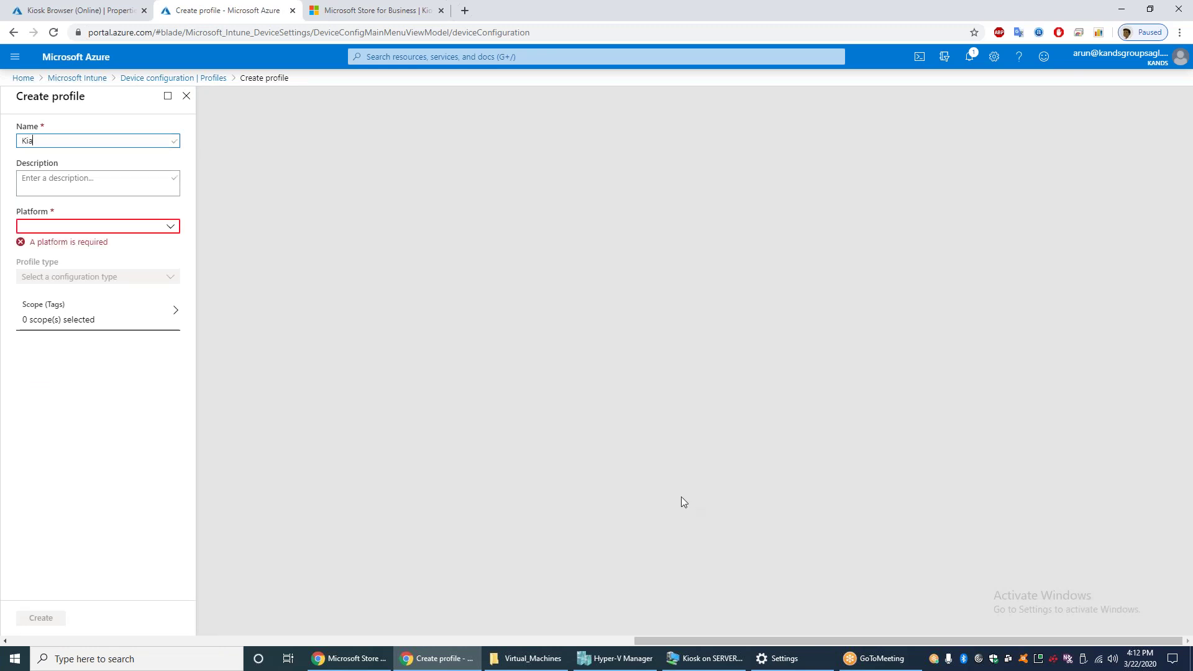
text(sk)
click(144, 229)
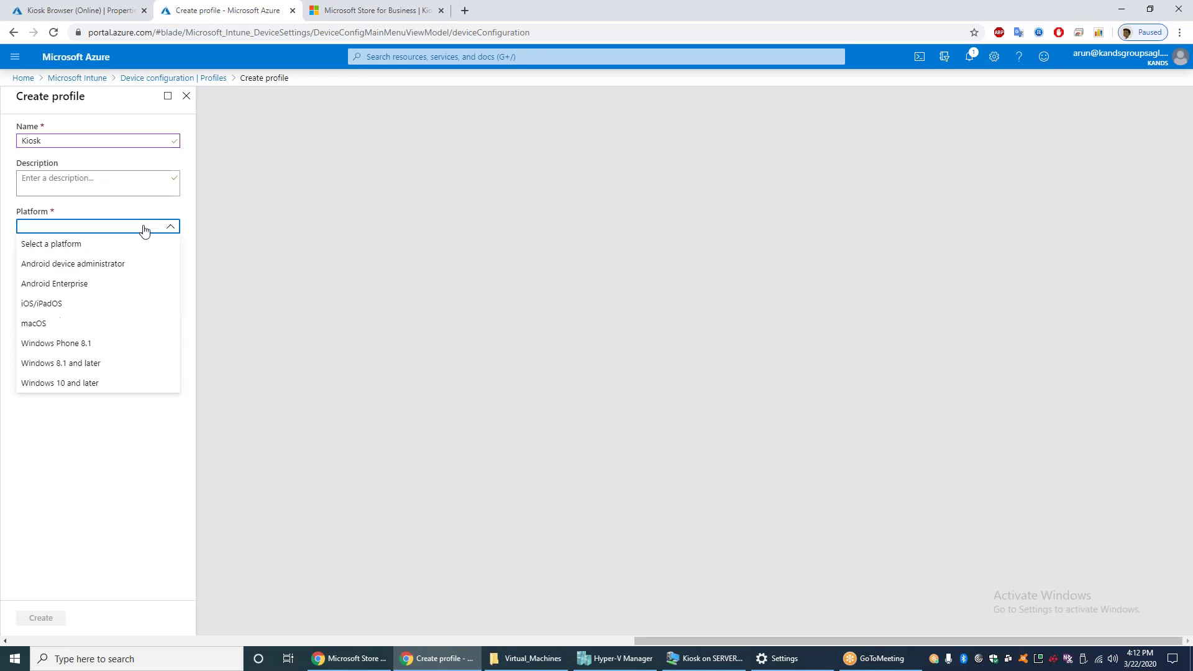
click(126, 383)
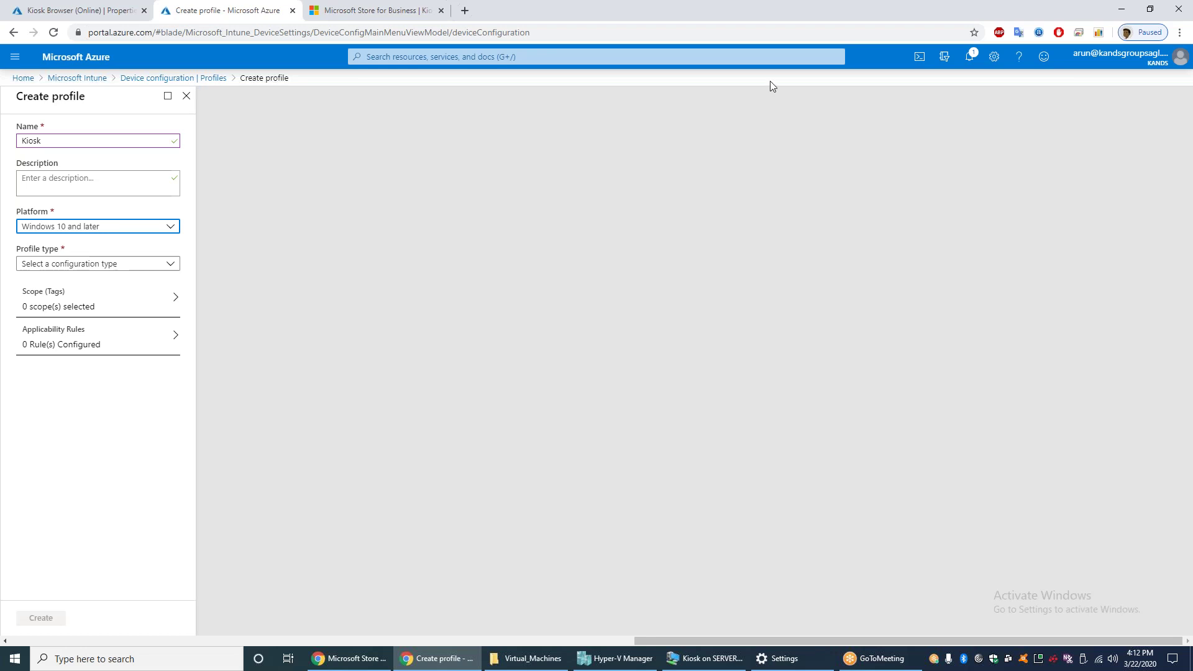
click(148, 264)
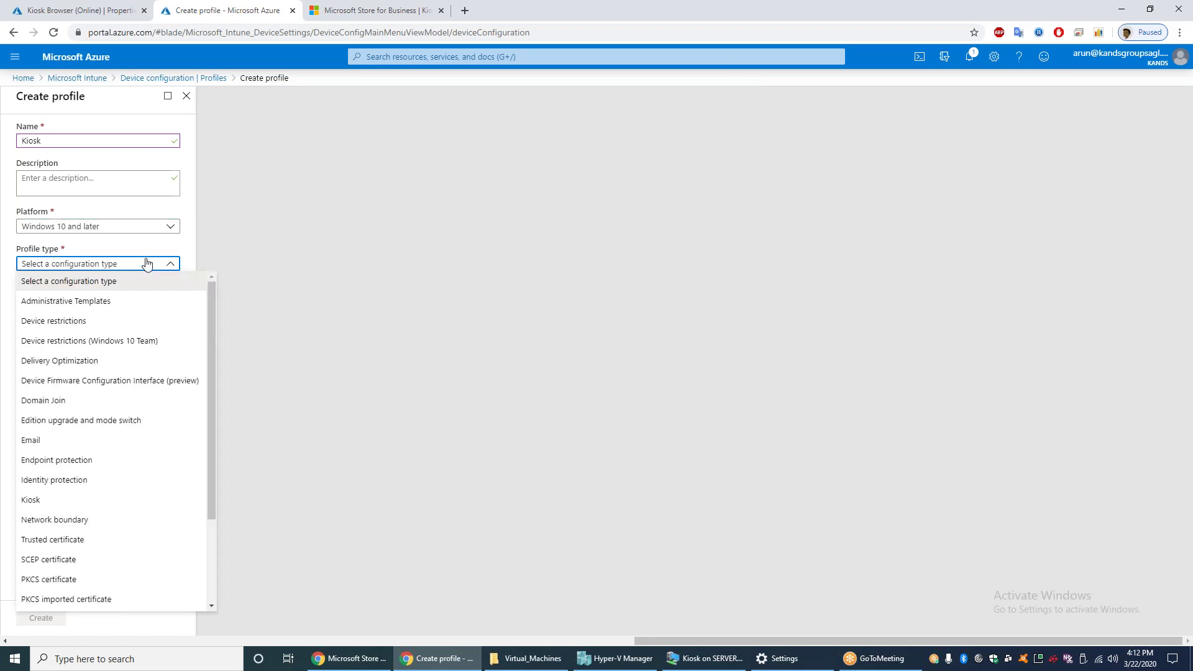
click(70, 501)
Configure the profile as a single app, full-screen kiosk with Auto logon (Windows 10, version 1803+) and Add Kiosk browser as application type
click(94, 298)
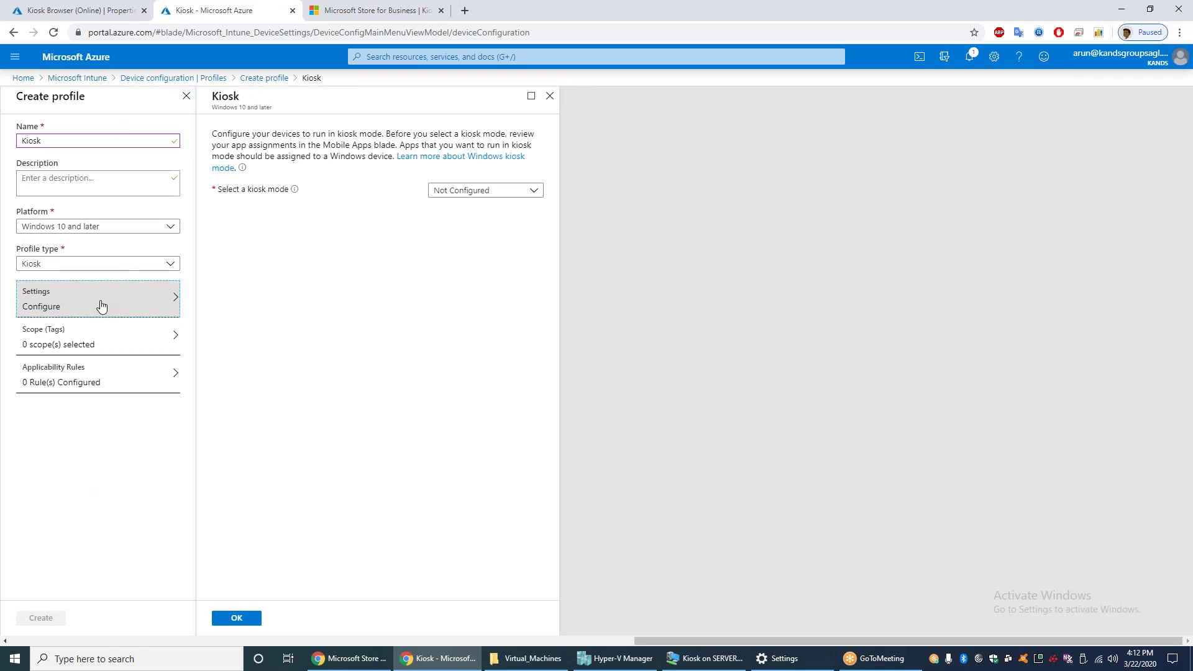
click(484, 191)
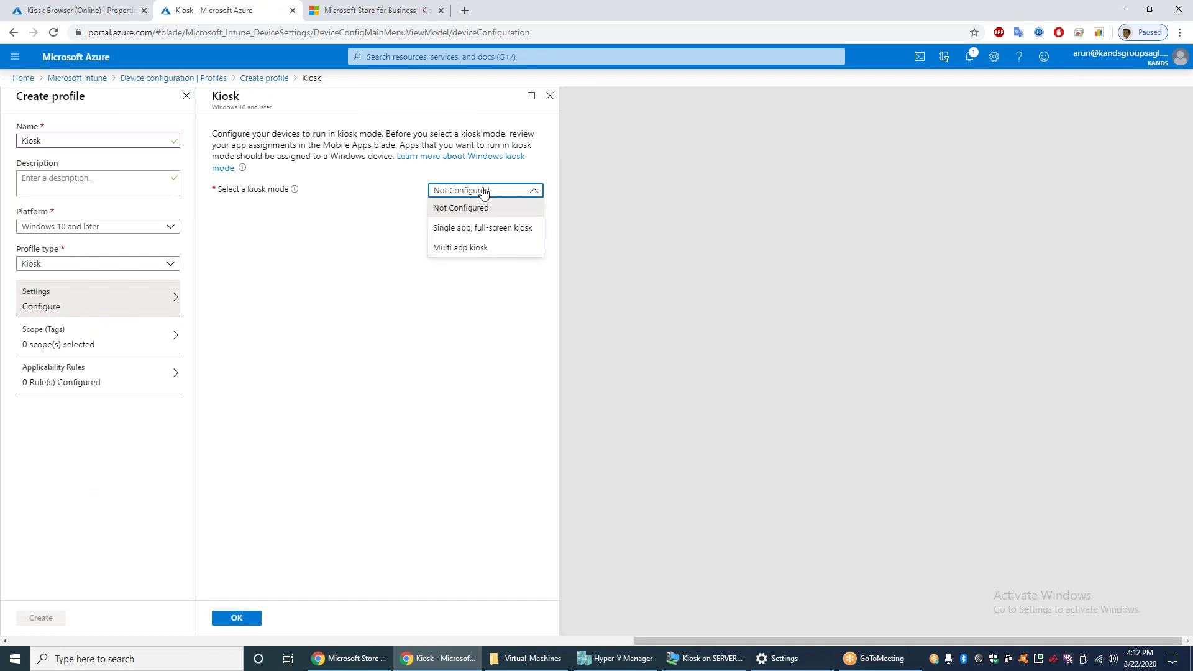
click(527, 230)
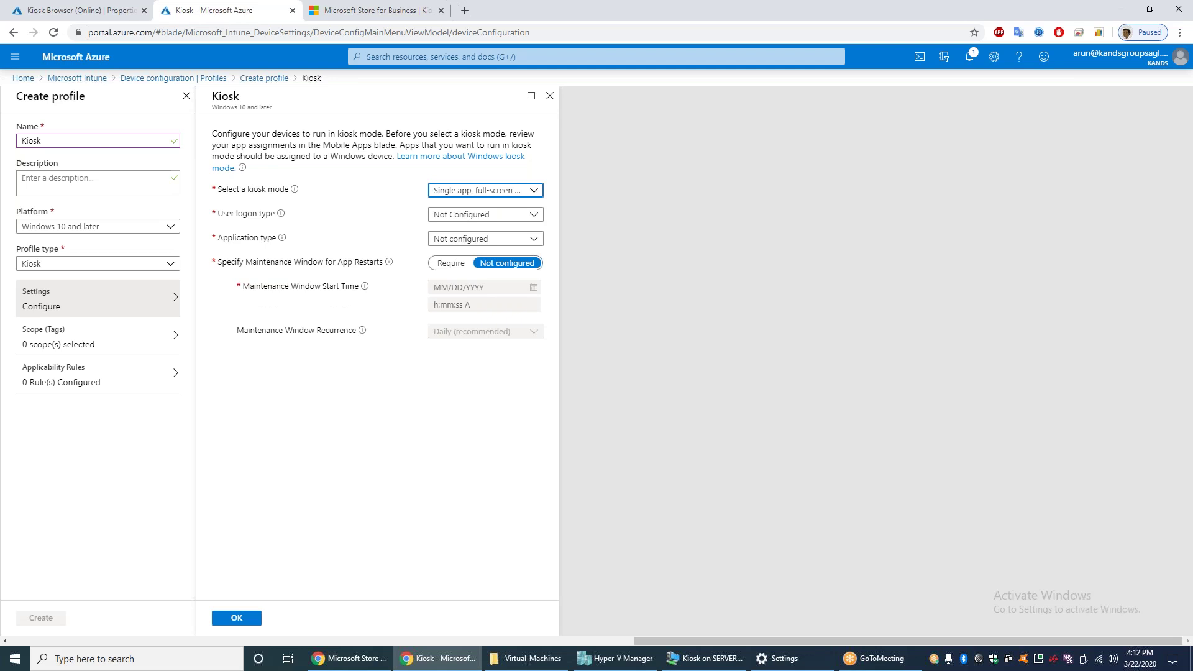
click(525, 215)
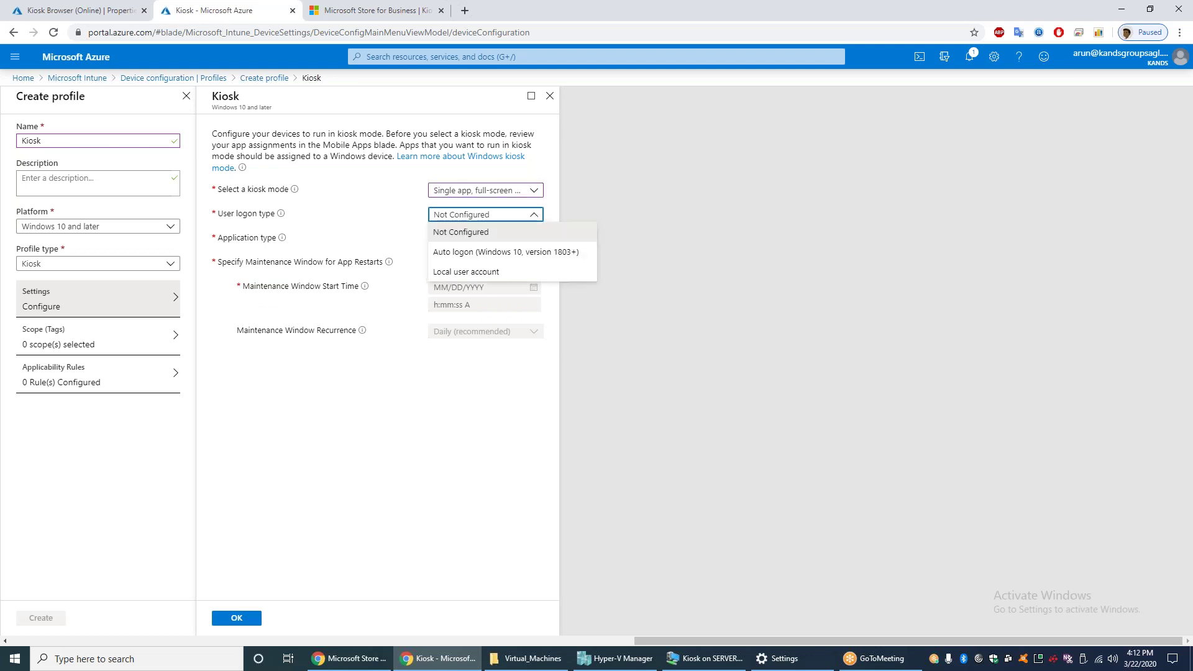
click(481, 254)
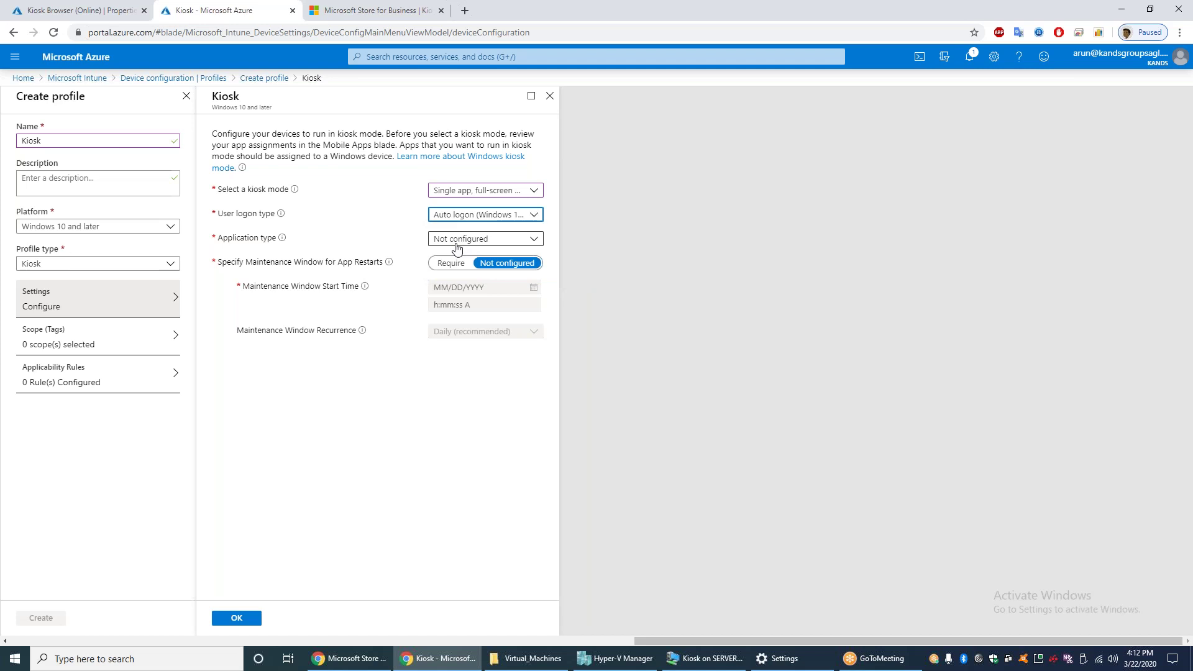
click(485, 240)
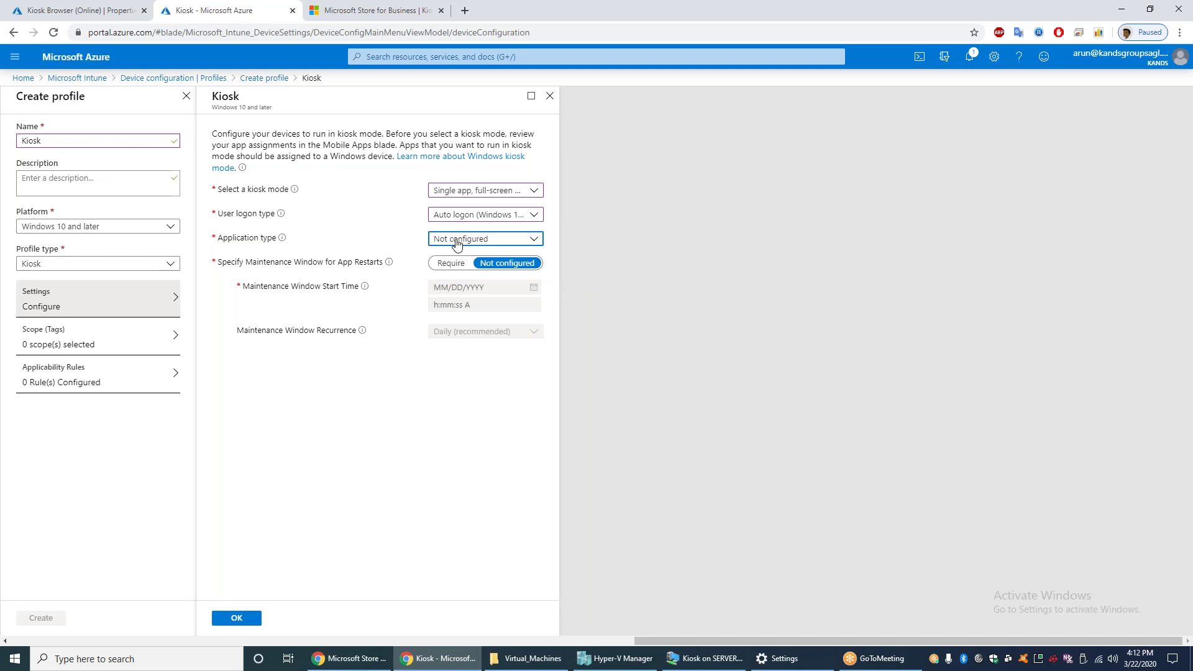
click(495, 299)
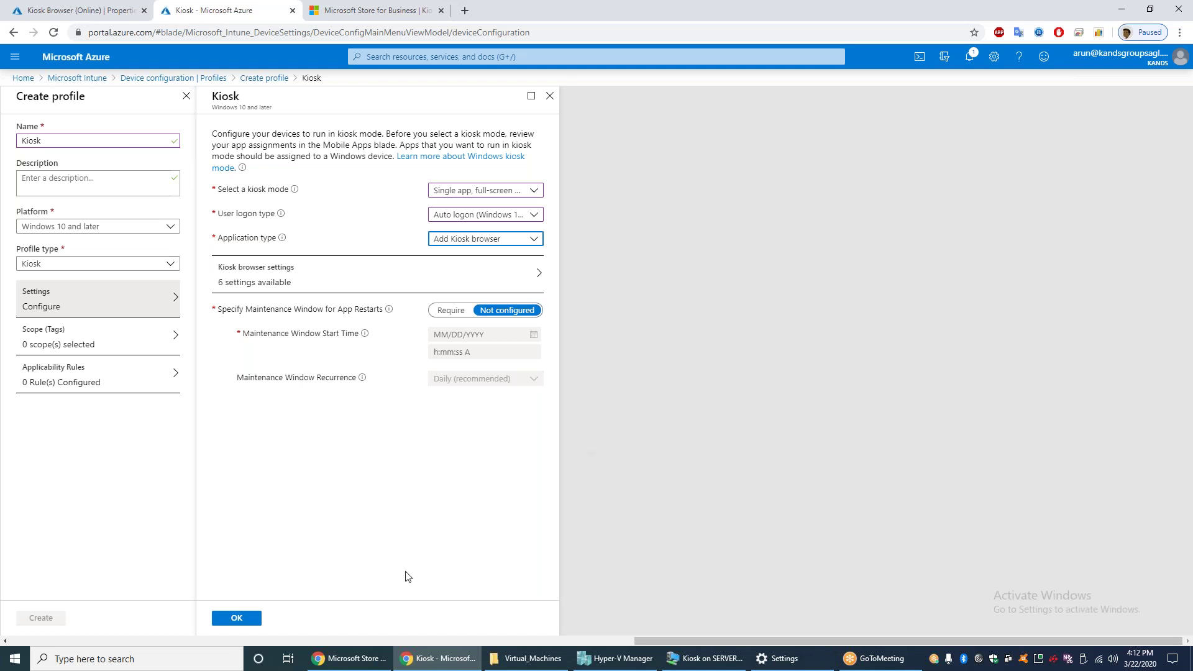
click(258, 622)
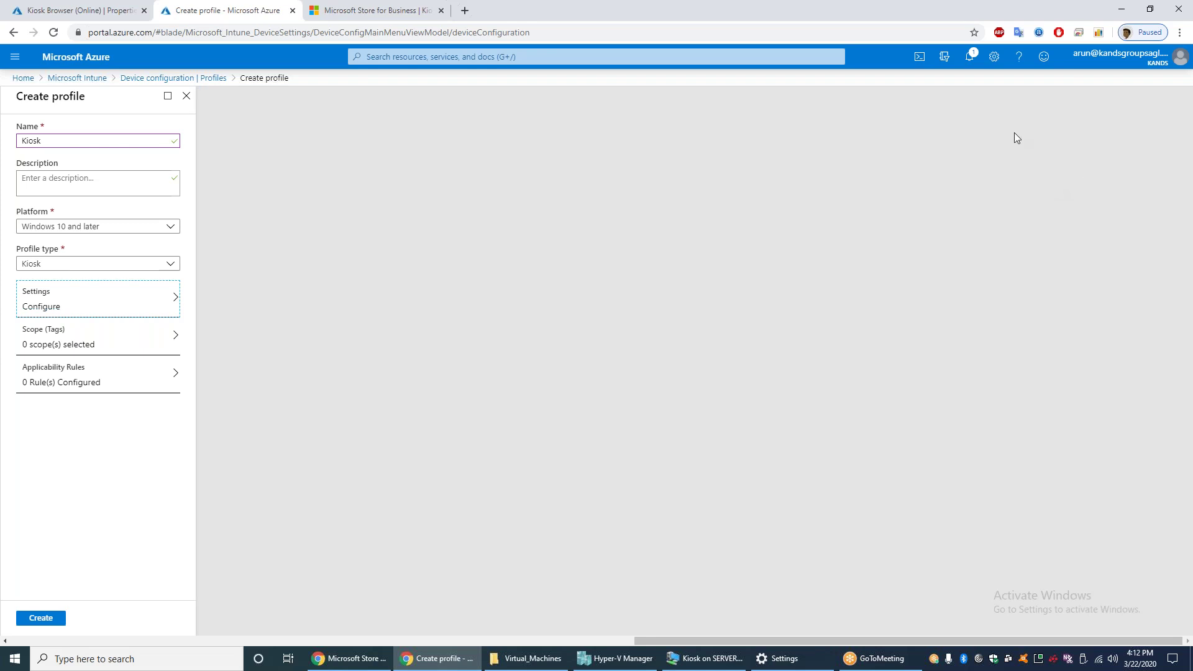
Reopen the kiosk settings, accept the Kiosk browser settings as they are, and create the Kiosk profile
click(104, 300)
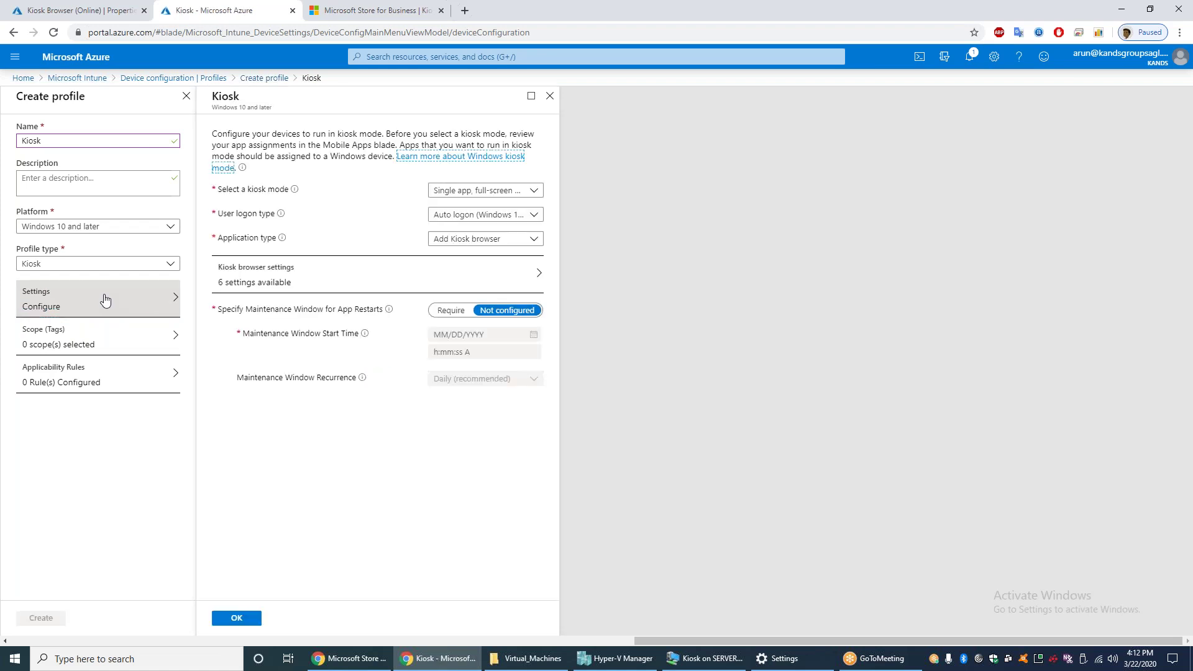
click(287, 273)
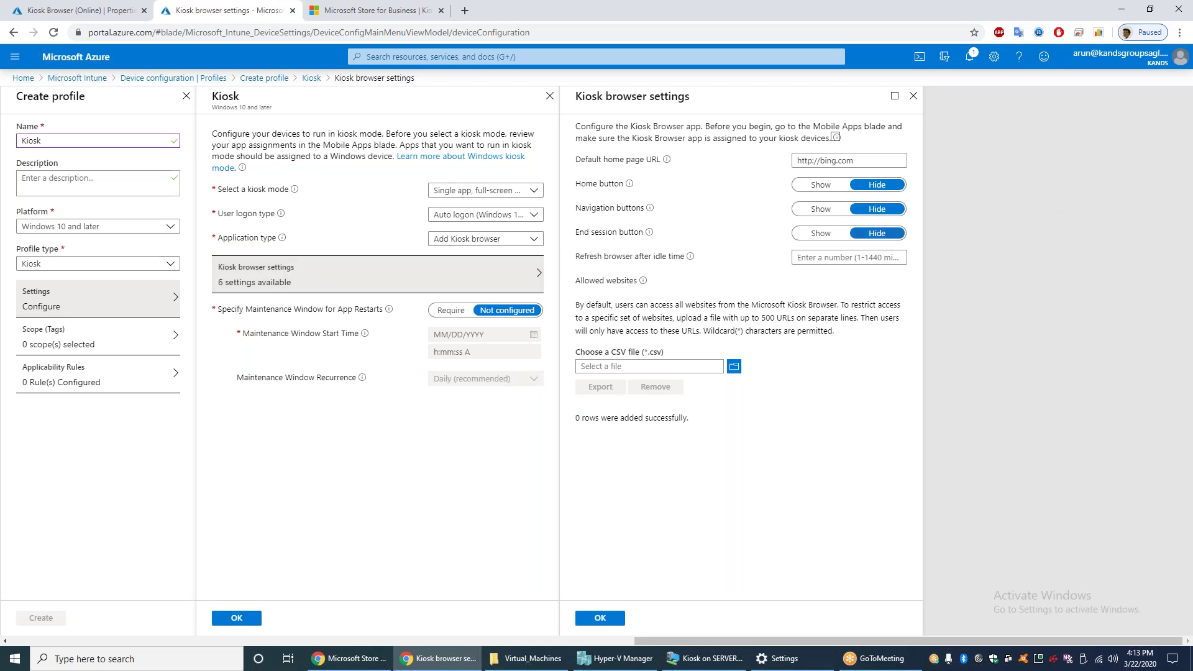
click(601, 618)
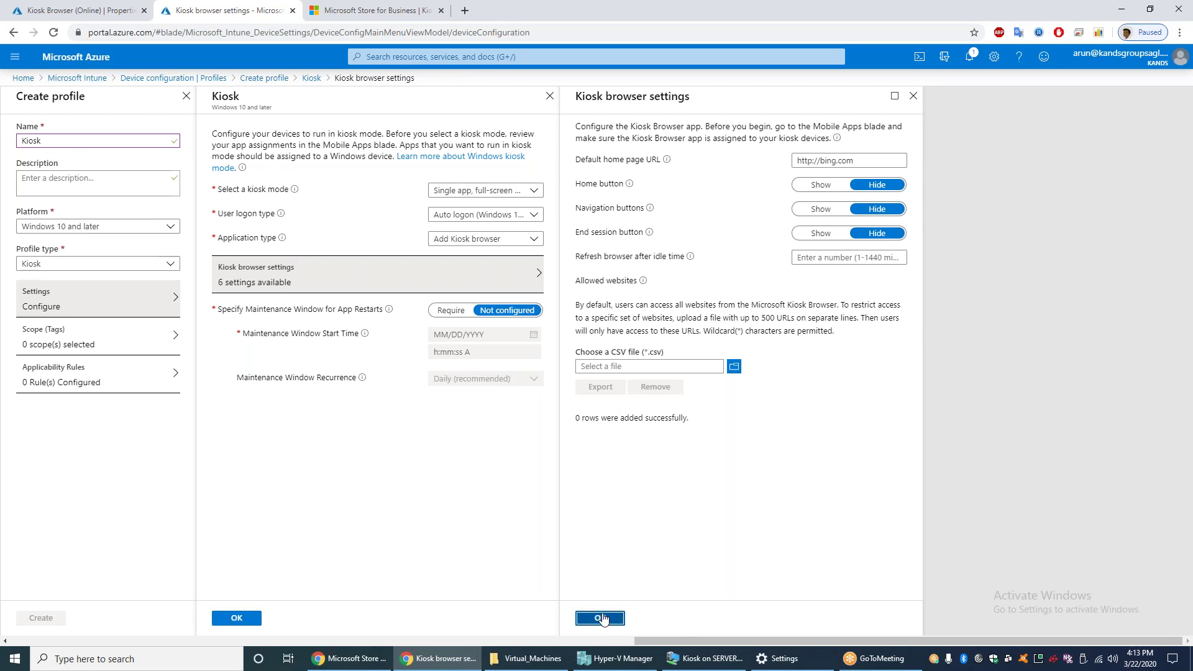
click(223, 618)
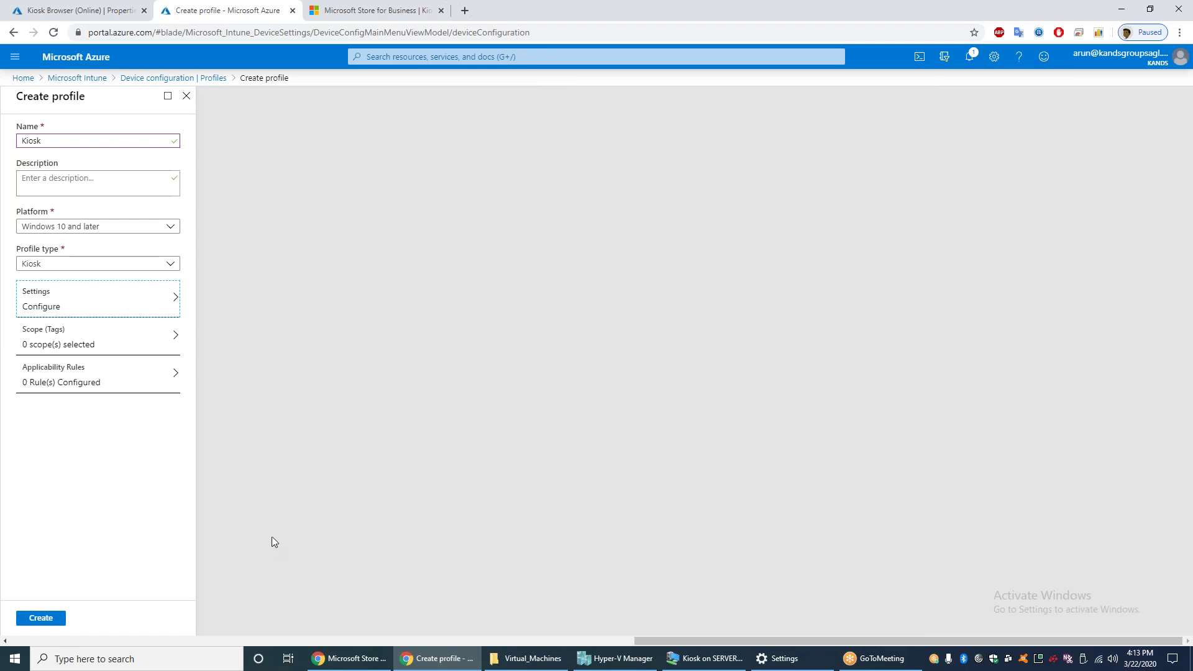
click(46, 618)
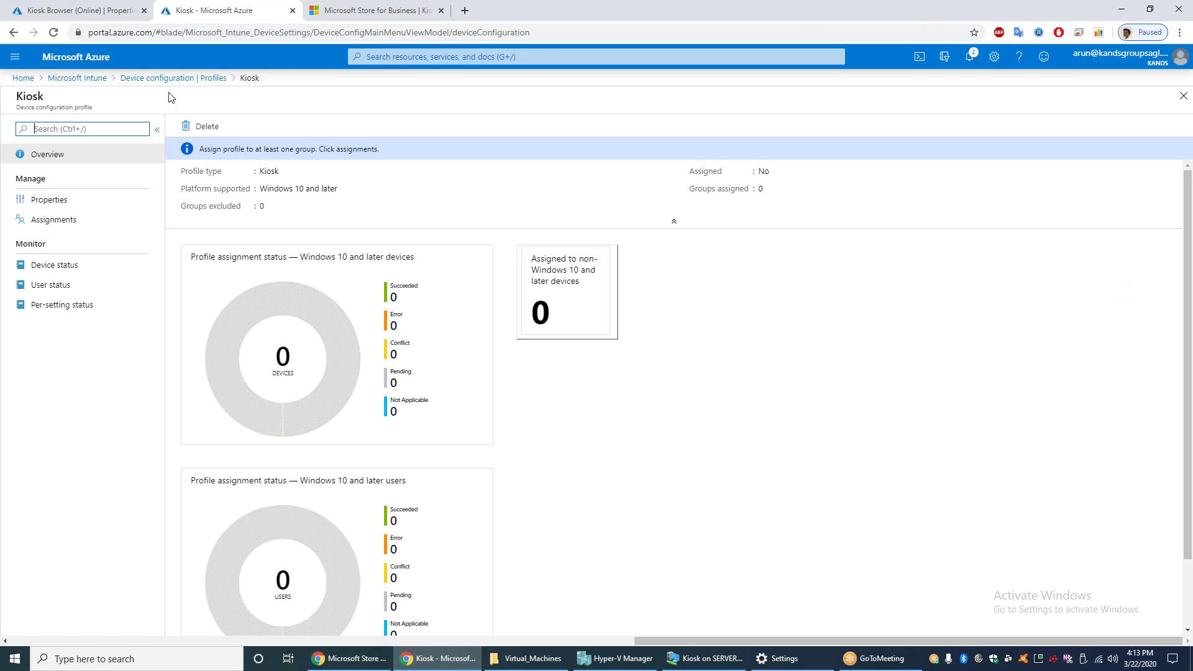
Open the Kiosk-devices group from the list of all Azure groups
click(89, 11)
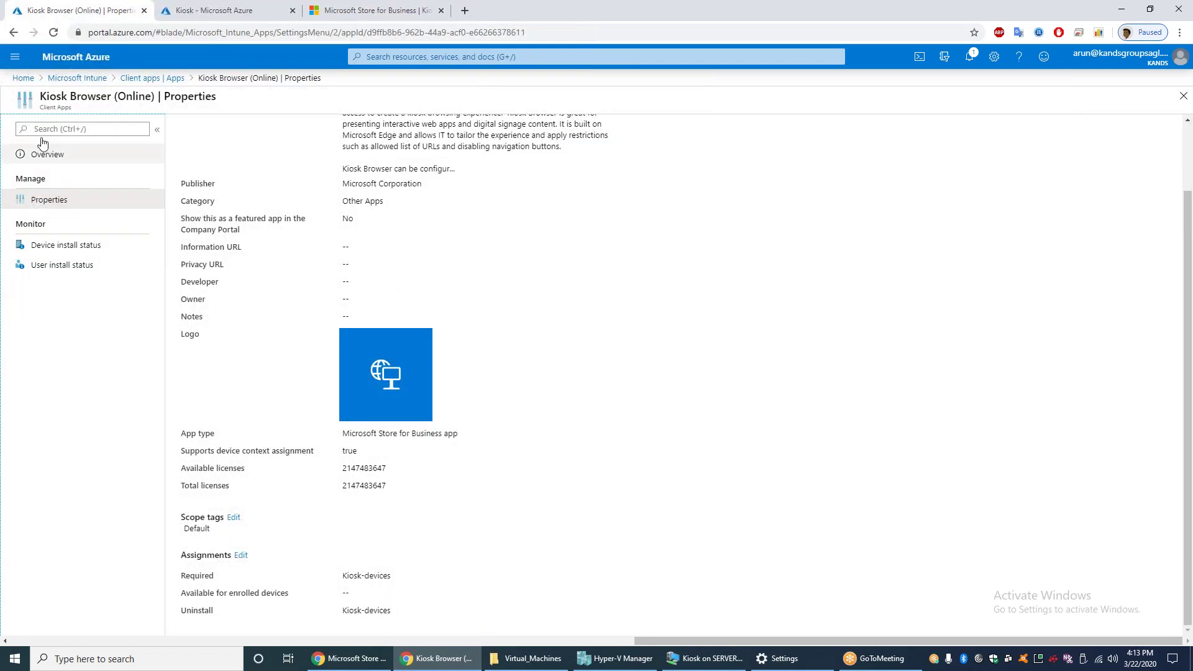
click(22, 80)
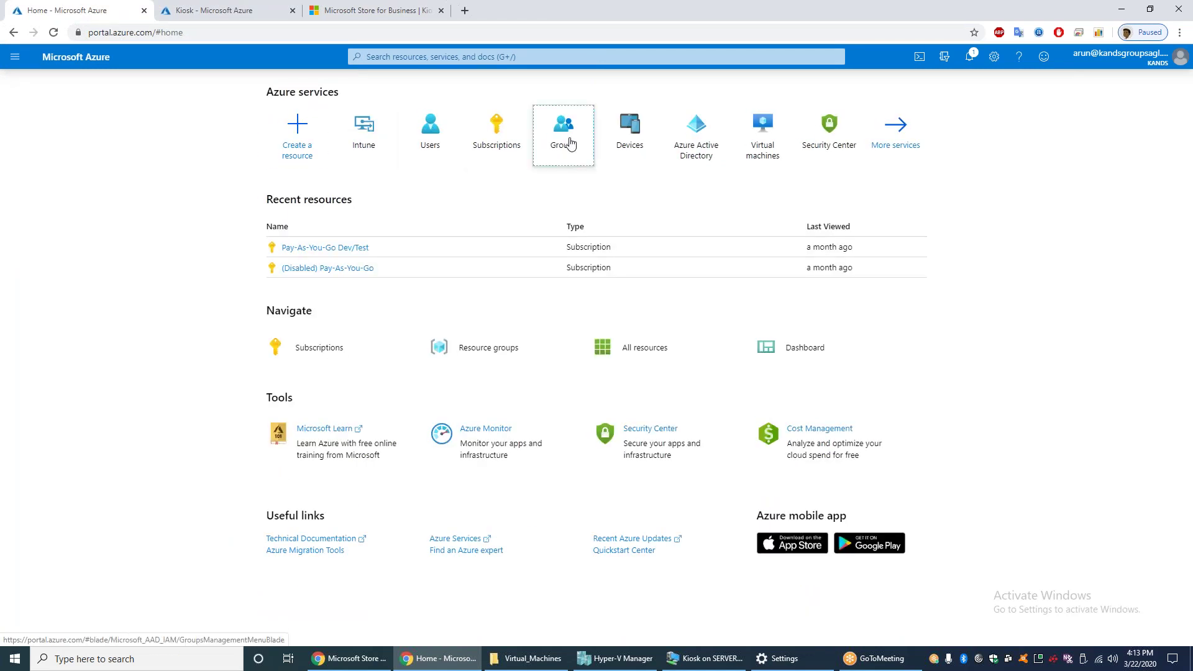
click(571, 144)
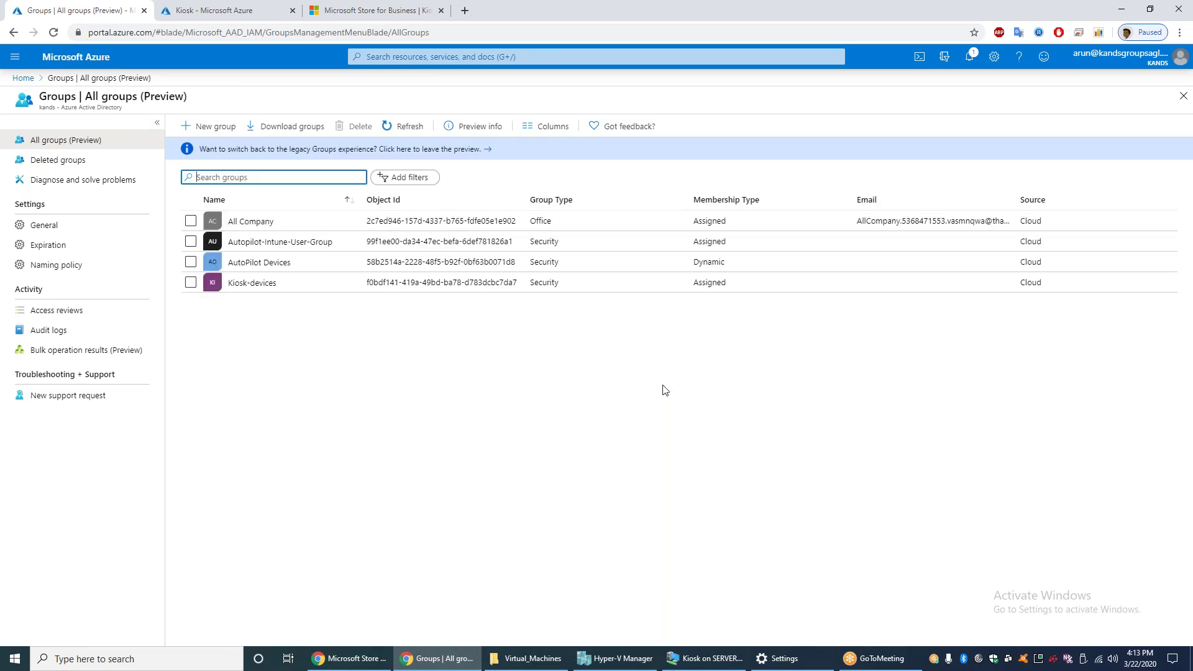
click(260, 283)
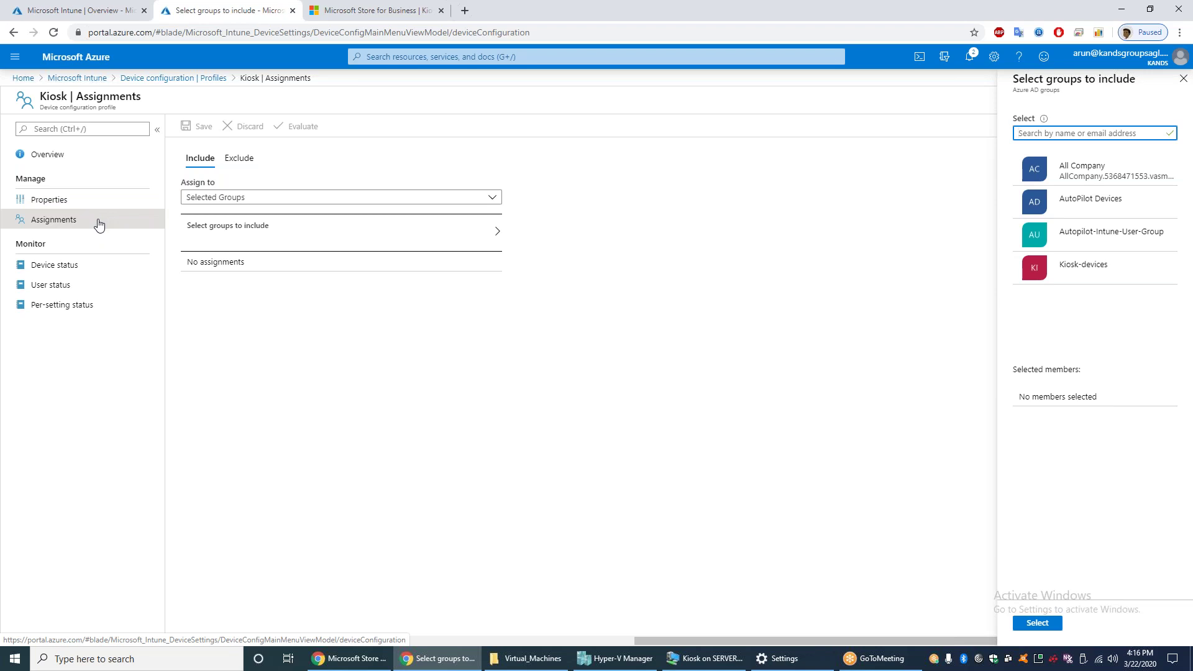
Include the Kiosk-devices group in the Kiosk profile's assignments and save them
click(1099, 272)
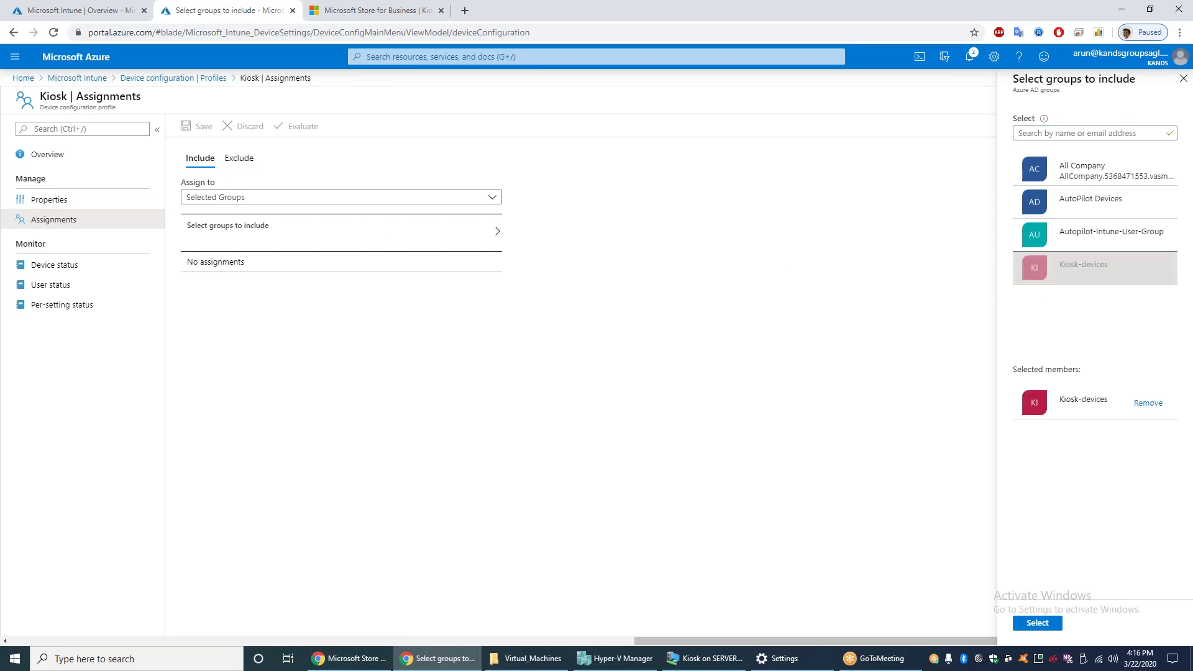
click(1037, 623)
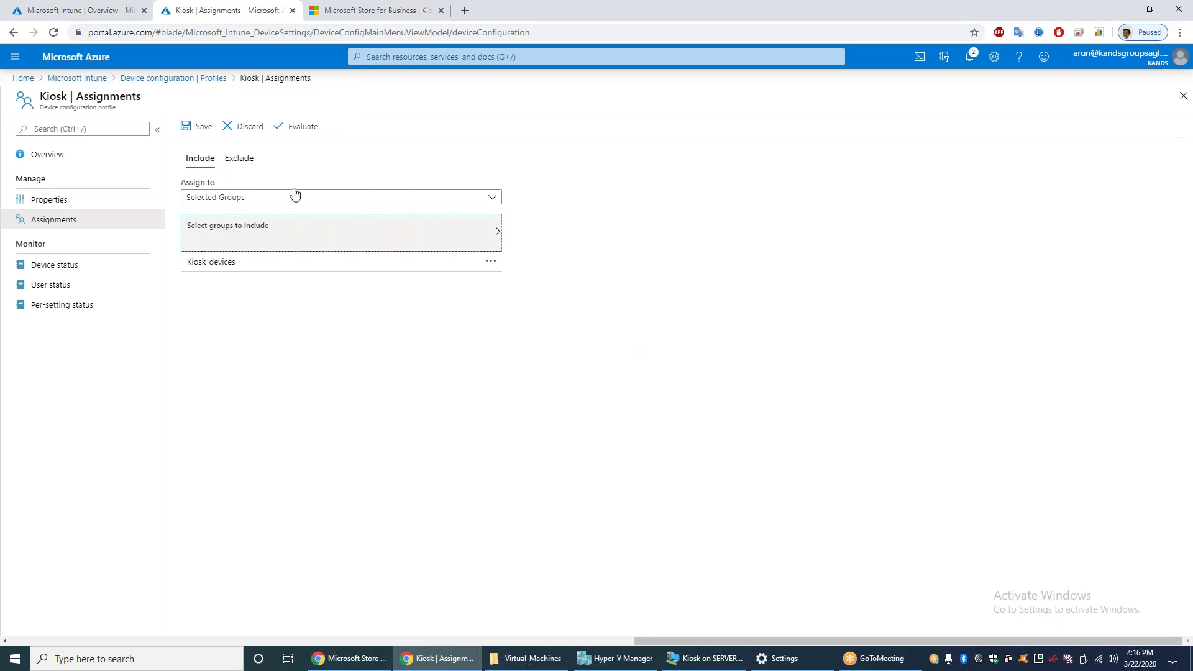
click(200, 126)
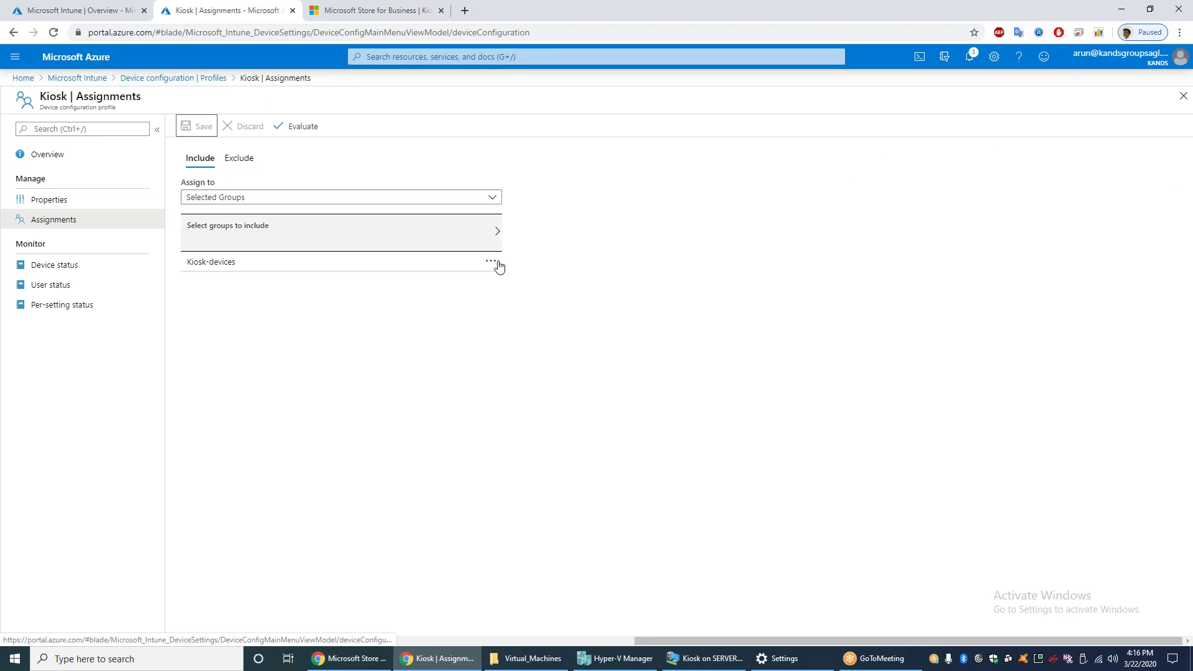
click(367, 233)
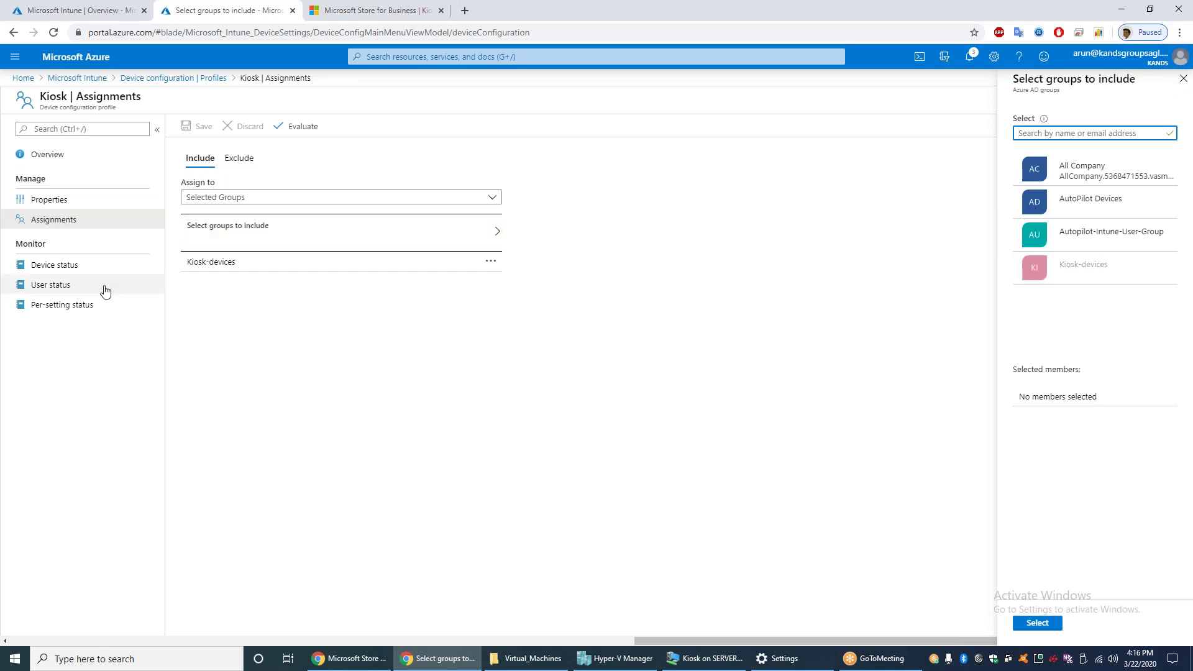
Switch to the Kiosk virtual machine, sign out of Windows, and sign in with the Kiosk account from the lock screen
click(702, 659)
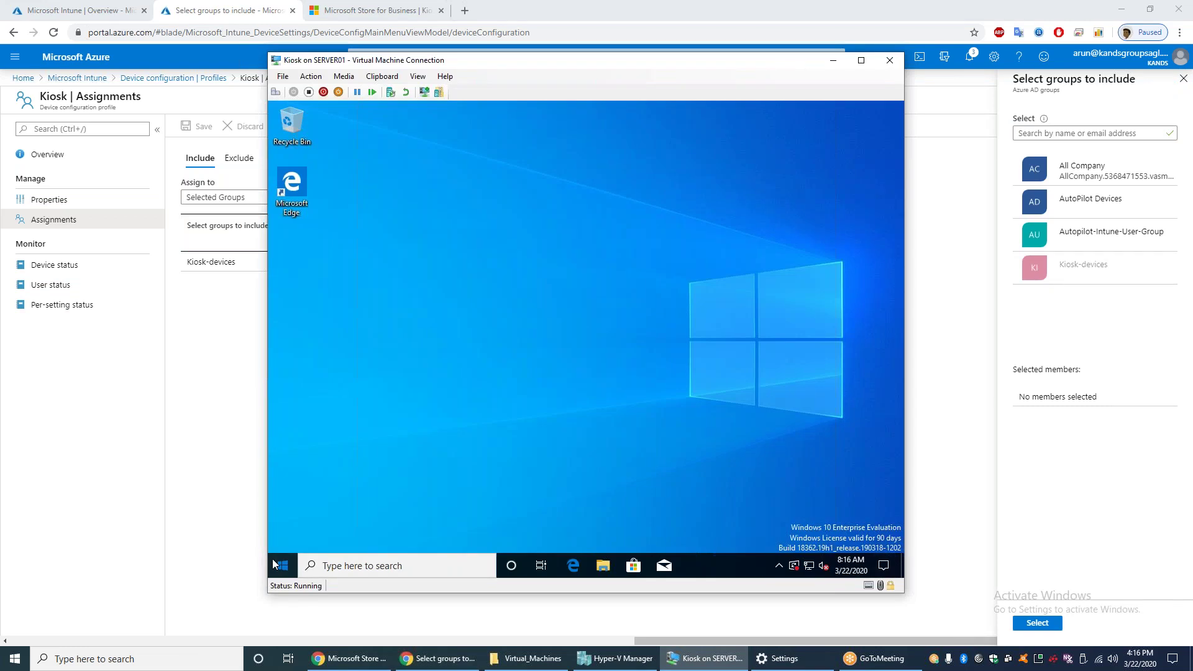
click(274, 562)
click(287, 420)
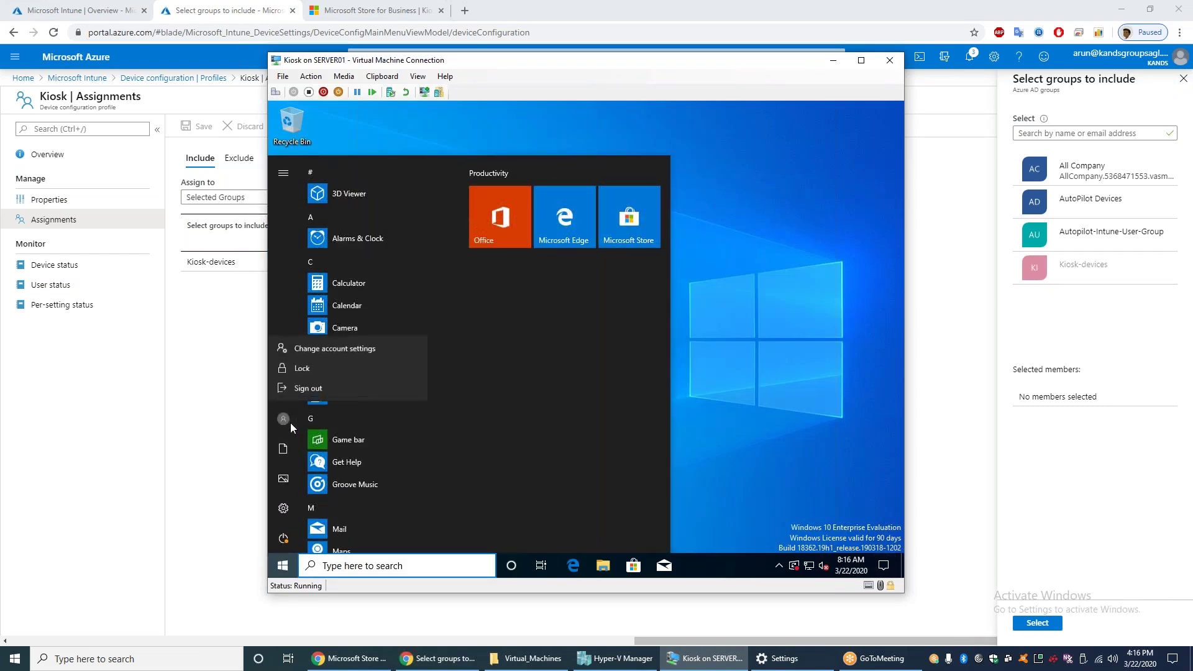
click(288, 392)
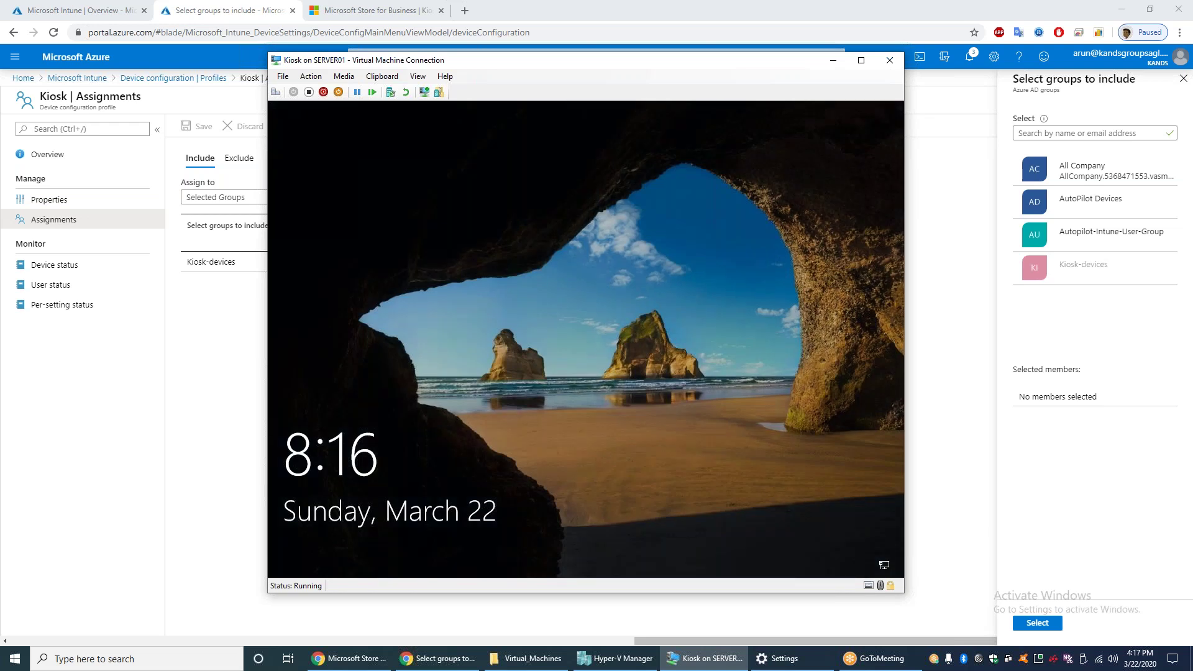
key(Return)
key(Return)
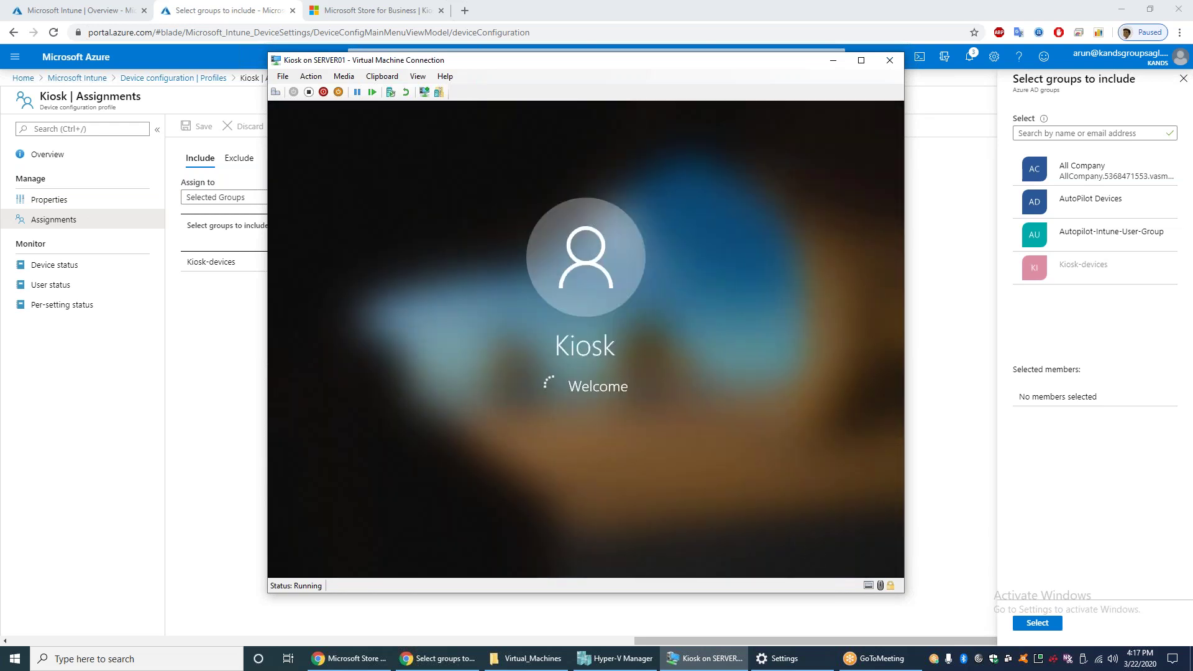